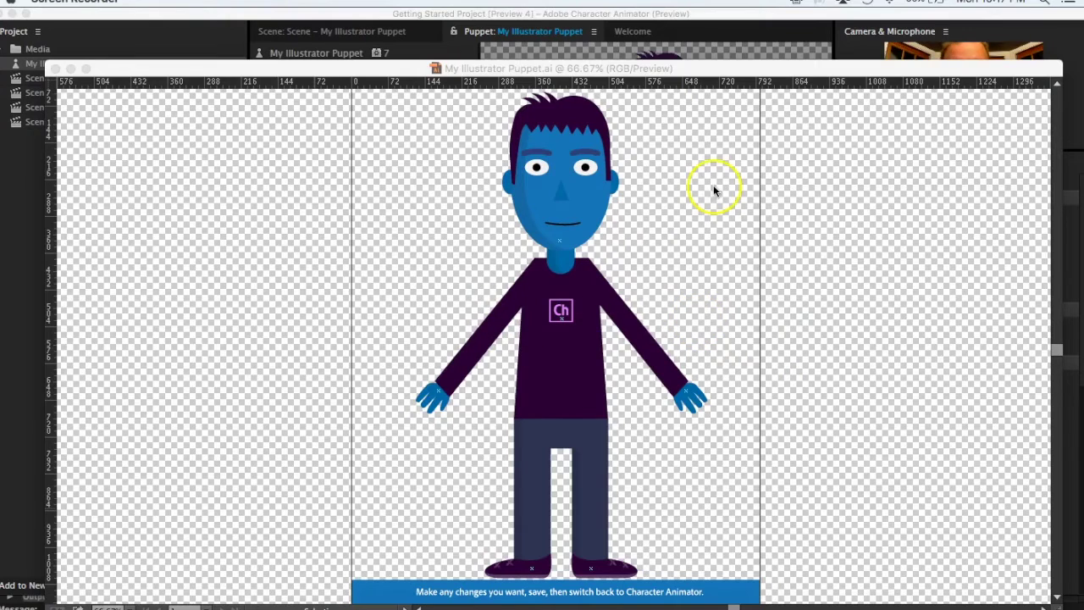
Switch to Illustrator and create a new 2000 x 2000 px document named Puppet 3
click(733, 317)
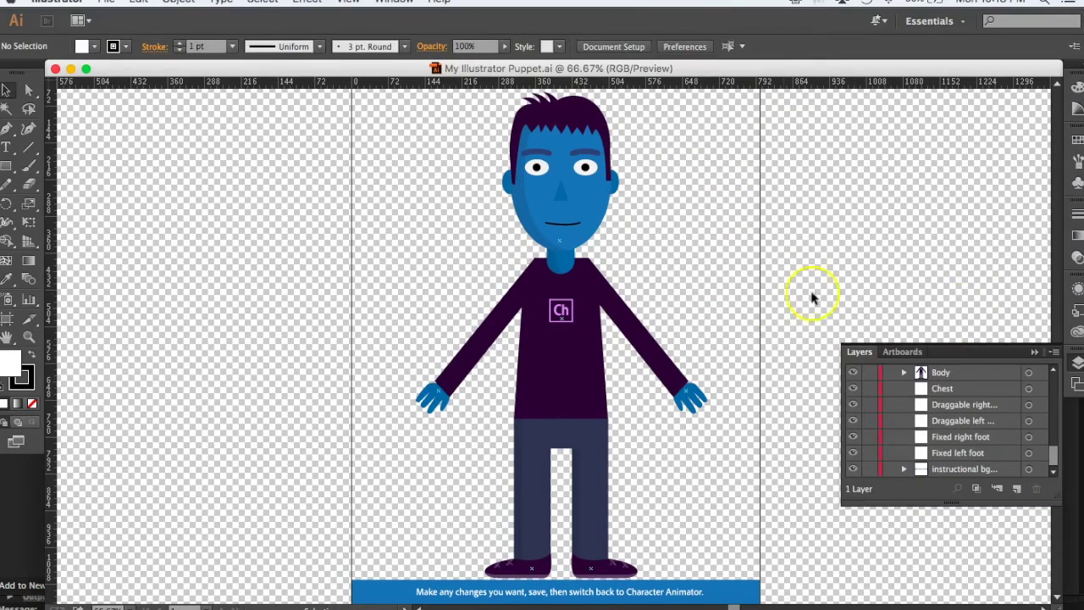
scroll(954, 442, up, 10)
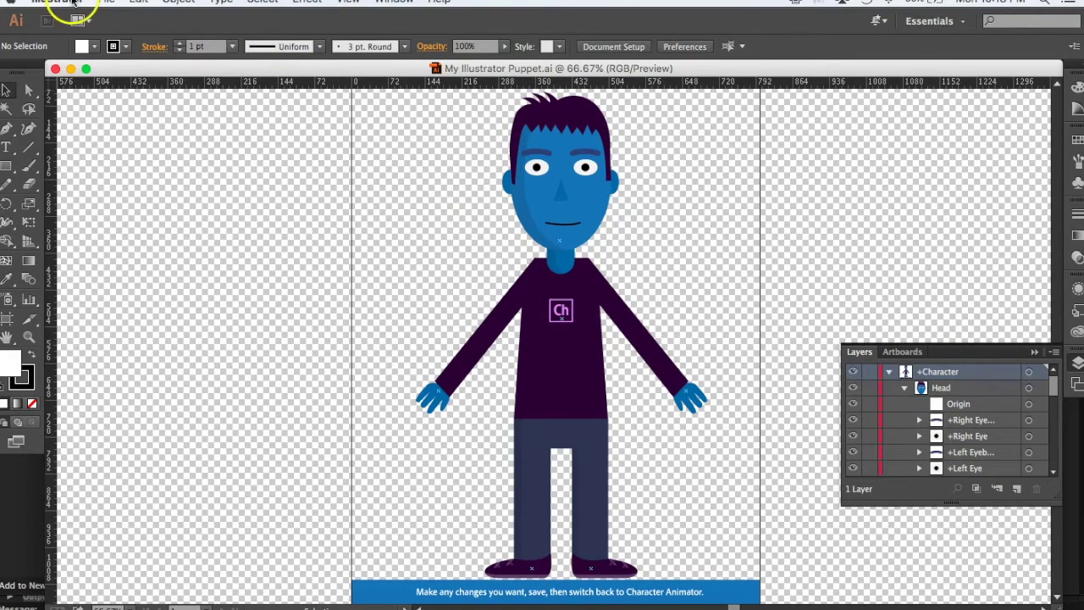
click(106, 3)
click(107, 5)
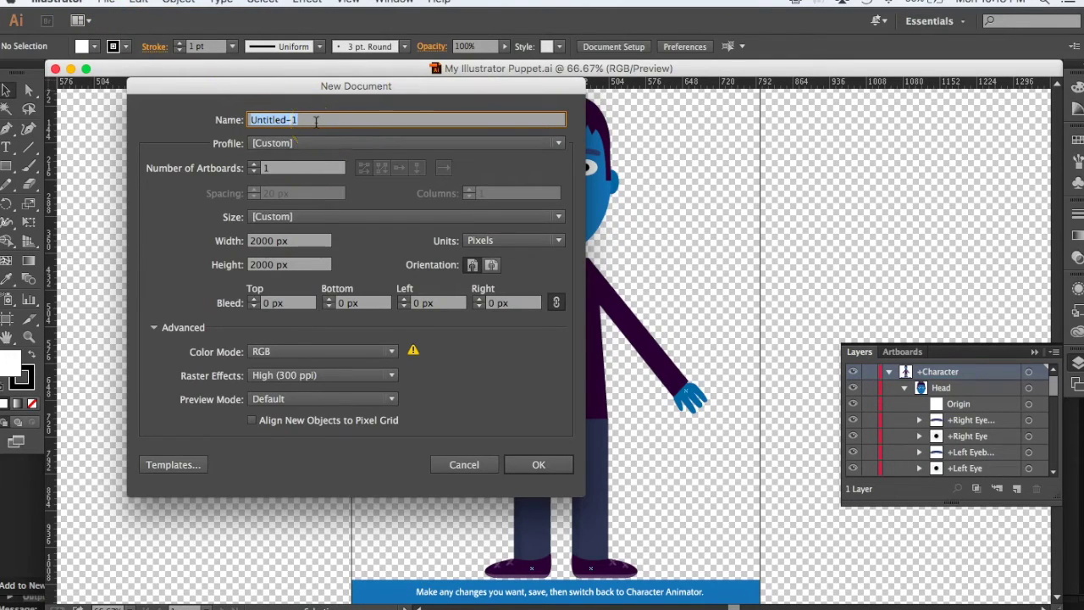
text(Puppet 3)
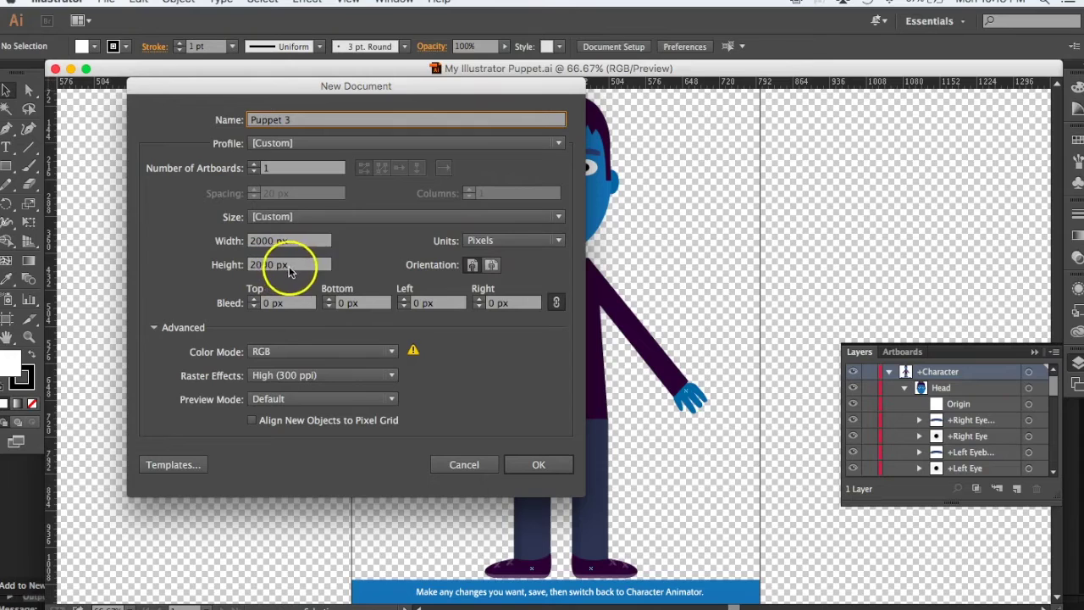
click(525, 467)
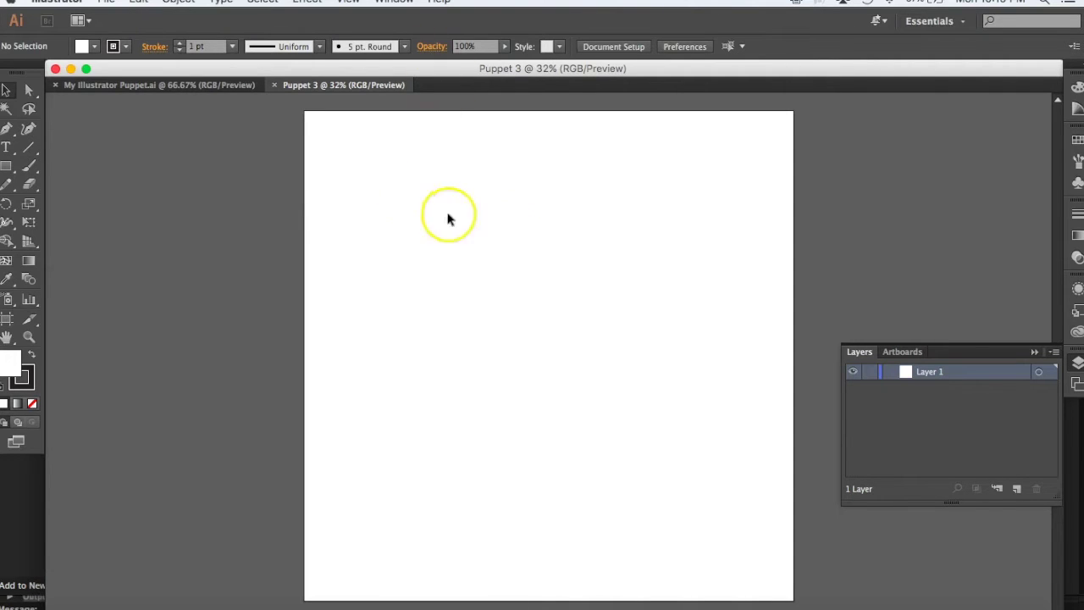
Draw a circle about 478 px in diameter with the Ellipse tool, centred near the upper edge of the artboard
click(6, 168)
click(6, 168)
click(6, 169)
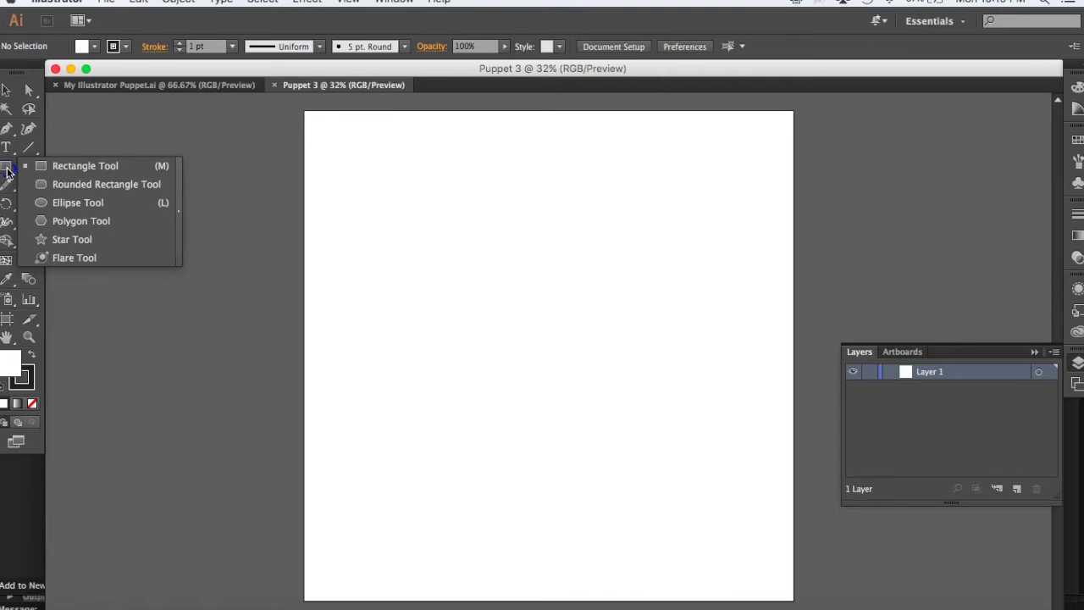
click(65, 205)
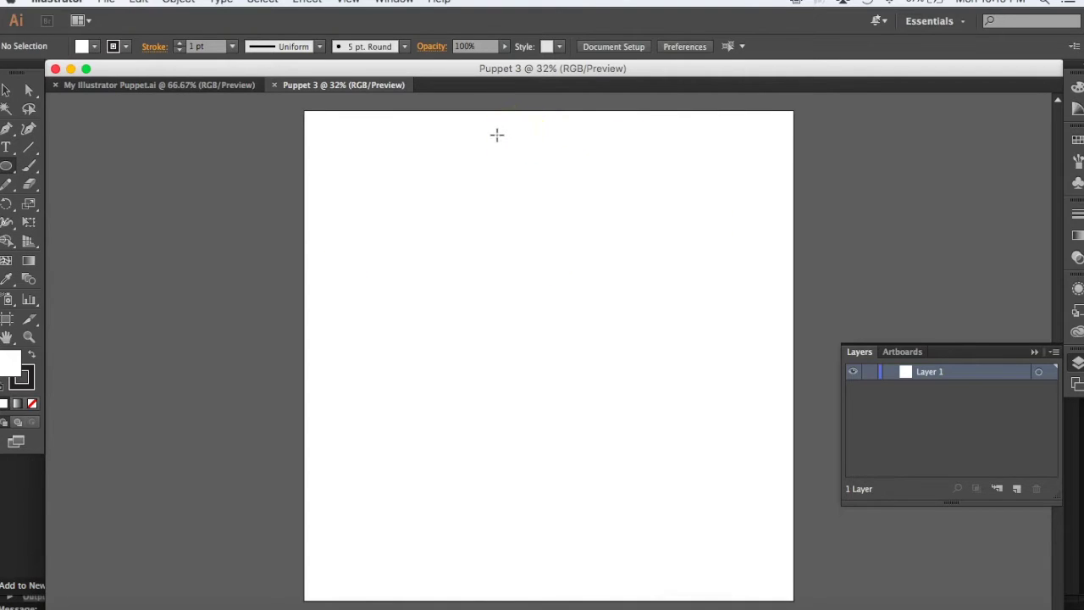
drag(490, 138, 605, 196)
click(604, 197)
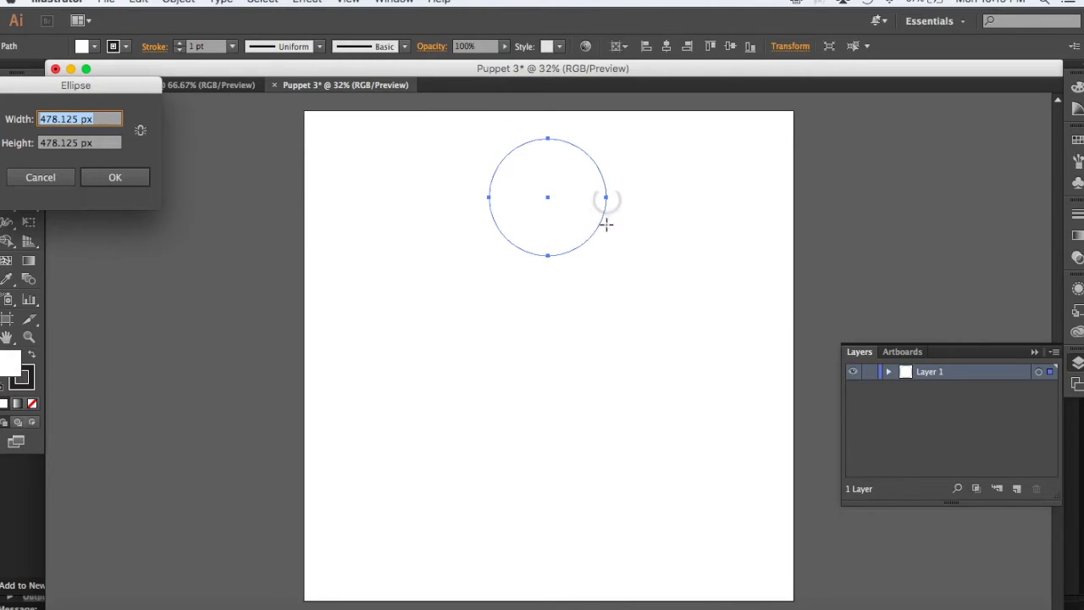
click(40, 177)
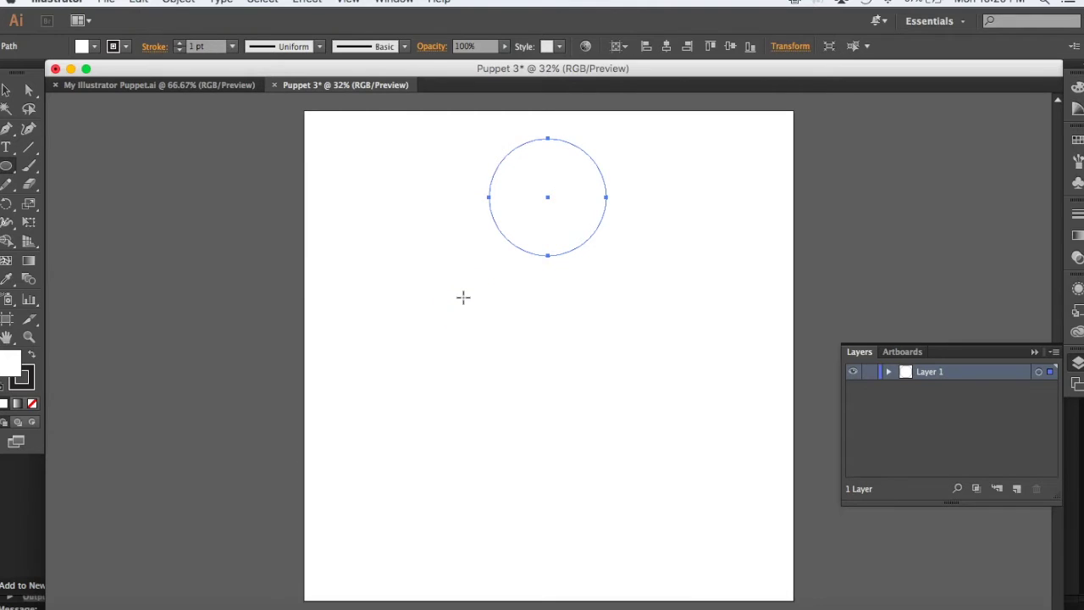
Fill the large circle with the dark blue-violet swatch and deselect it
click(6, 92)
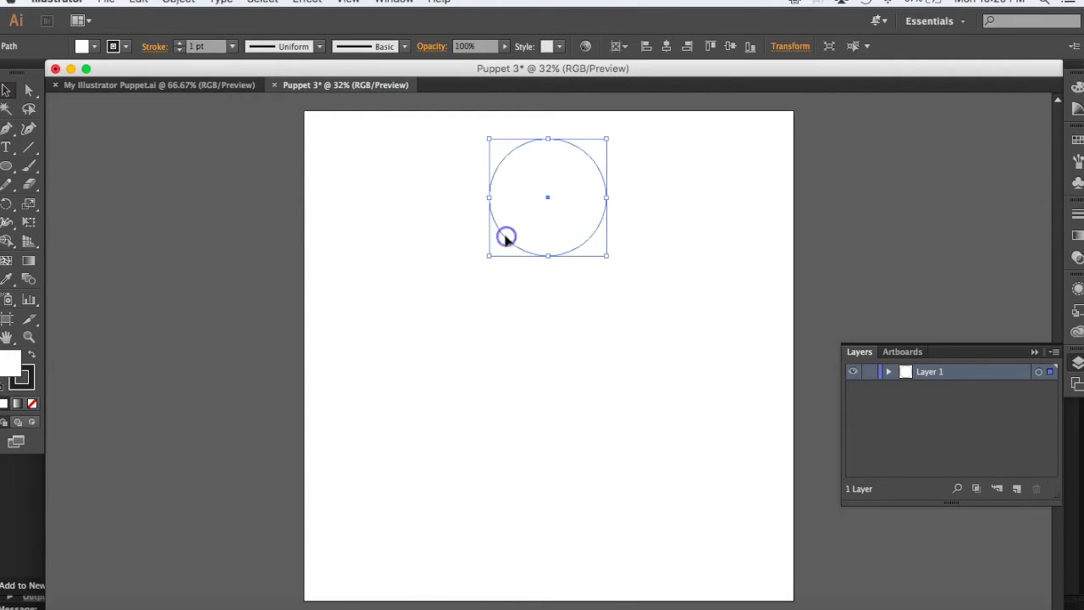
click(93, 48)
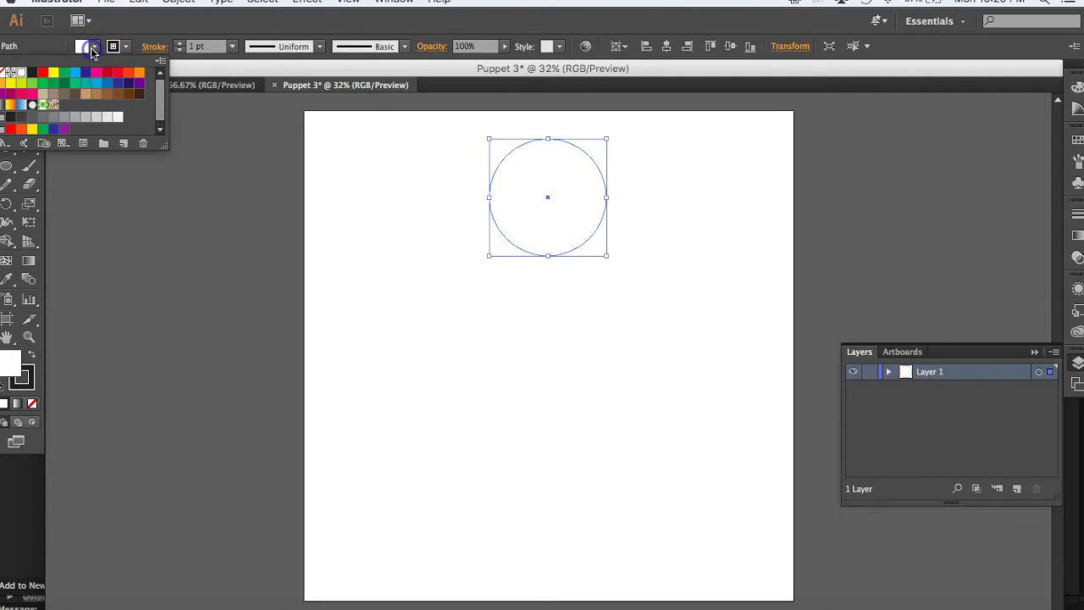
click(85, 75)
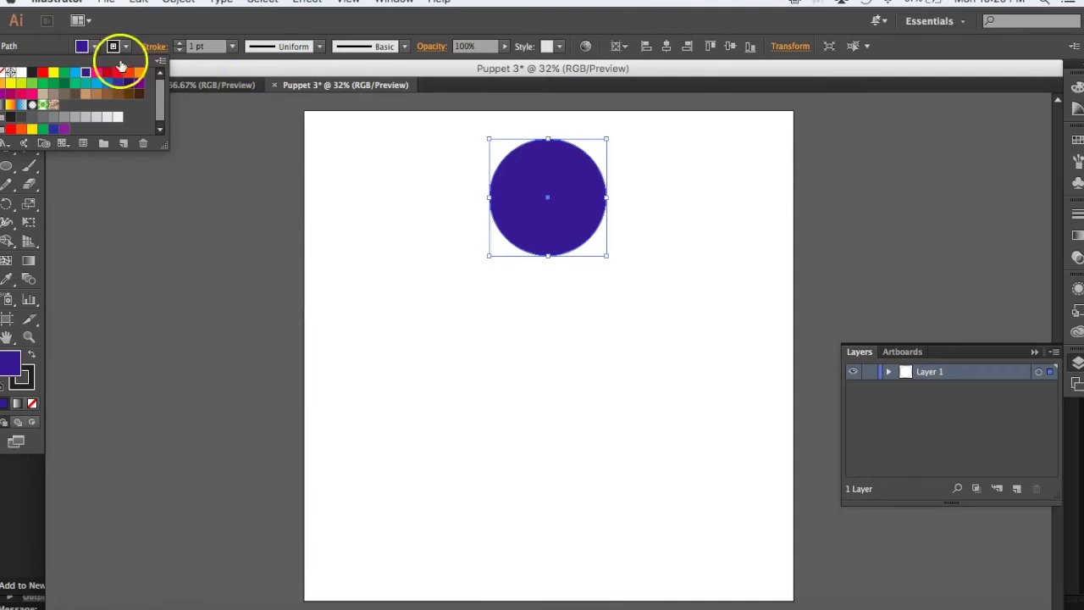
click(466, 307)
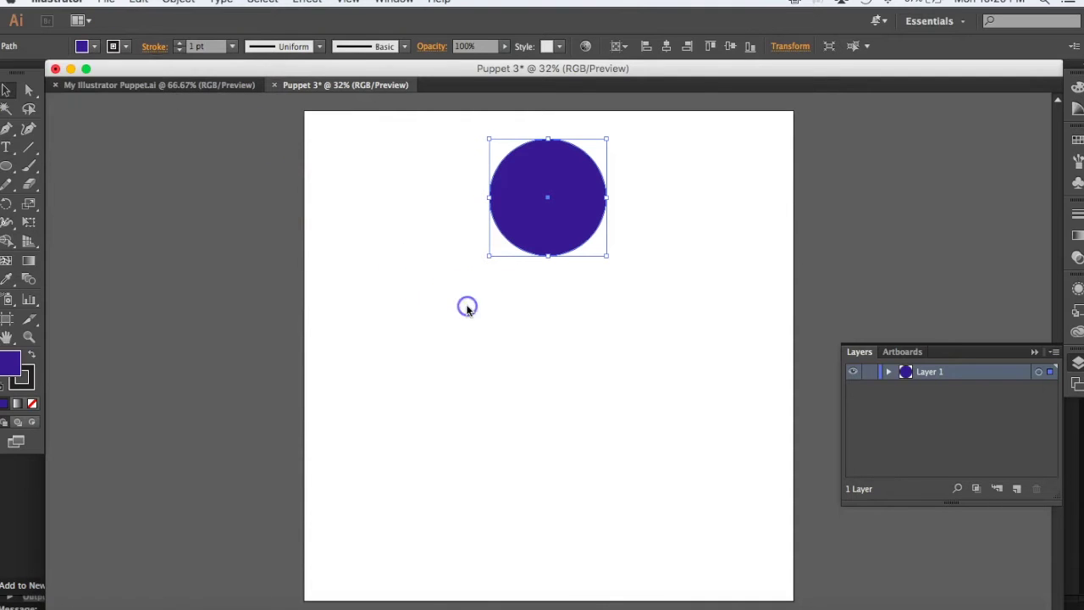
click(540, 300)
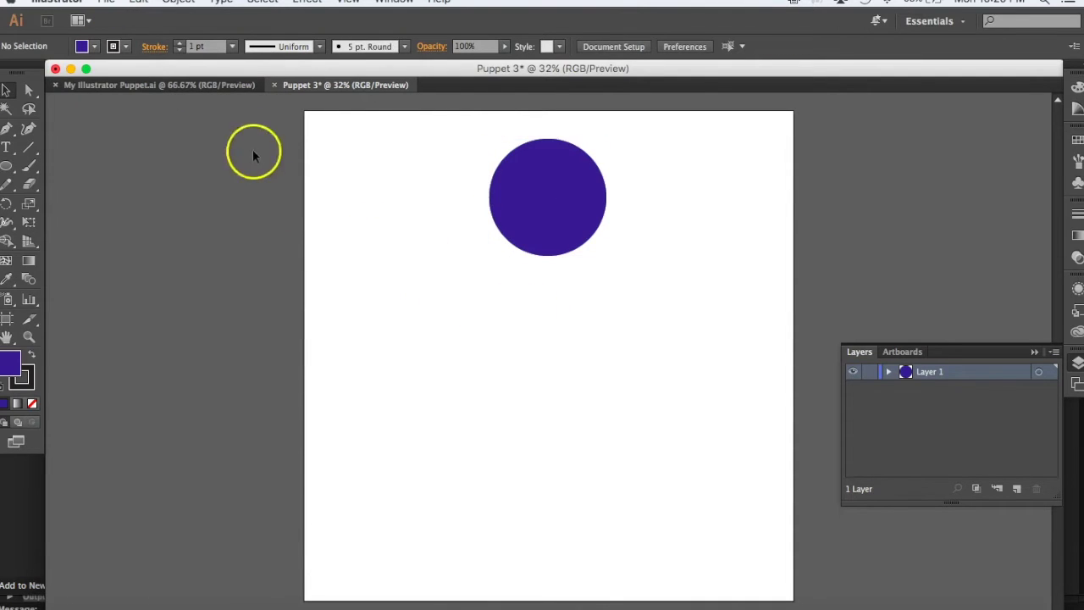
Rename the layer holding the large circle as Head
scroll(472, 265, up, 5)
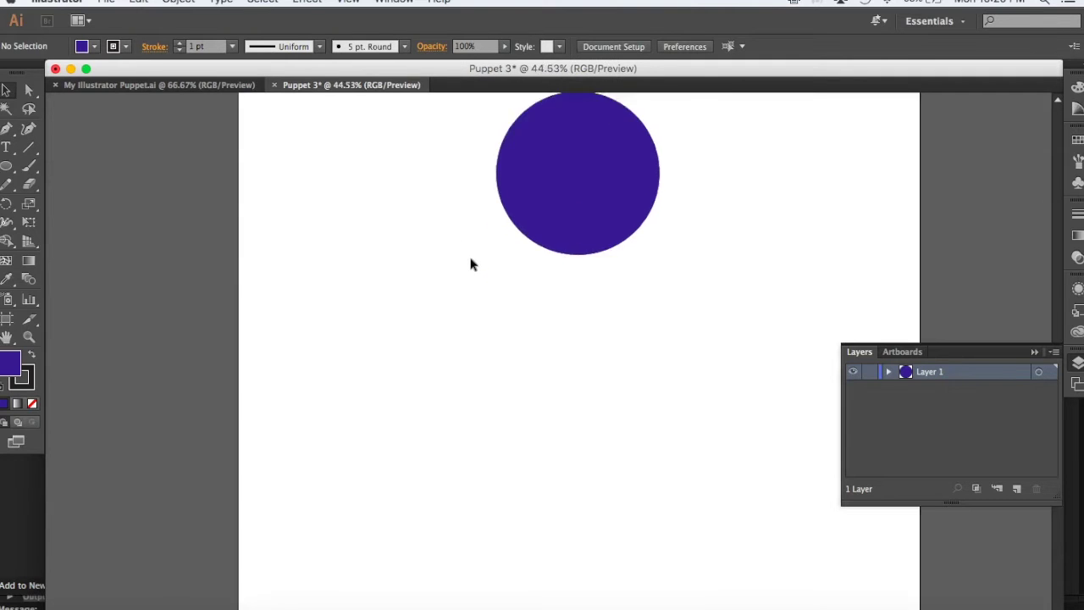
scroll(472, 264, up, 4)
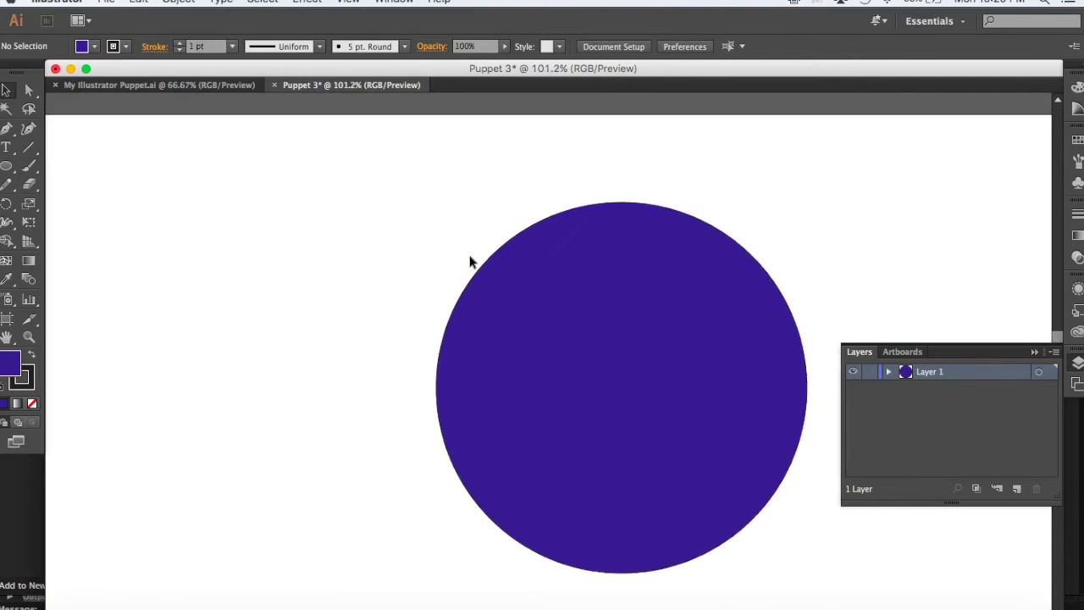
scroll(469, 257, down, 3)
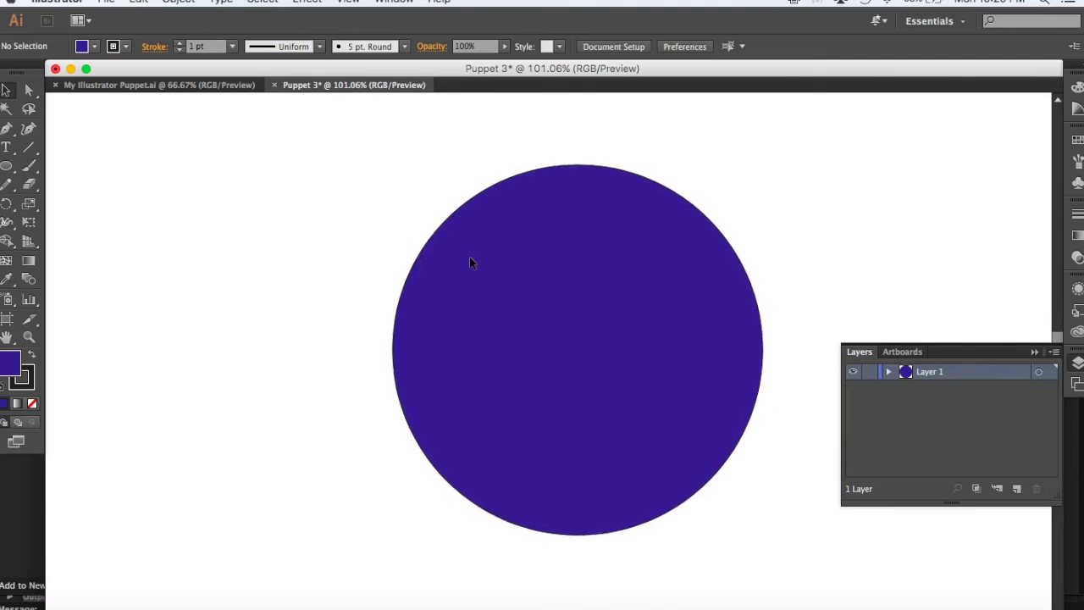
click(642, 214)
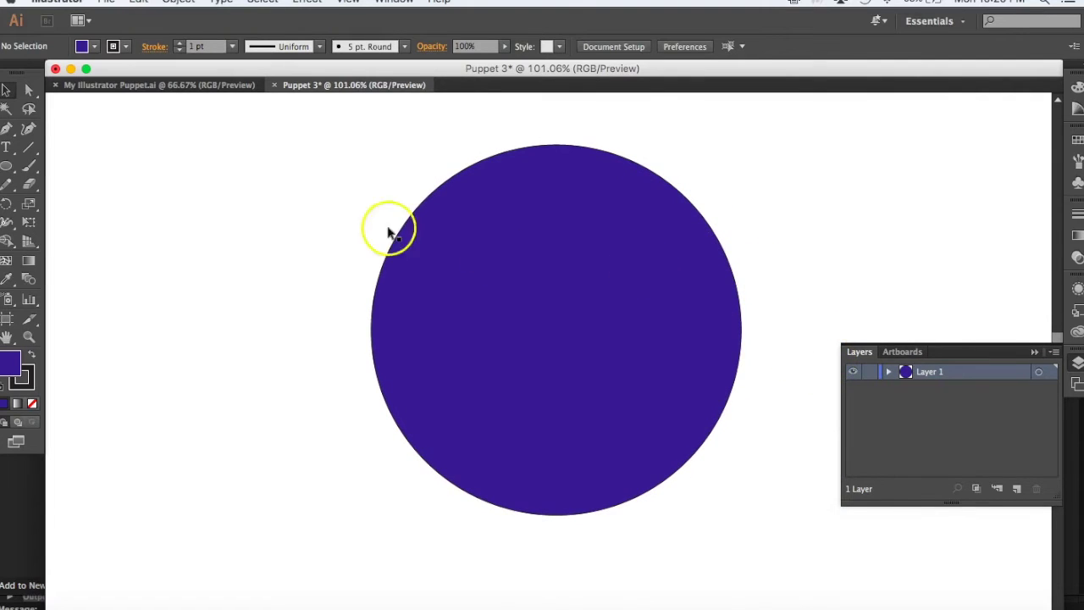
click(35, 171)
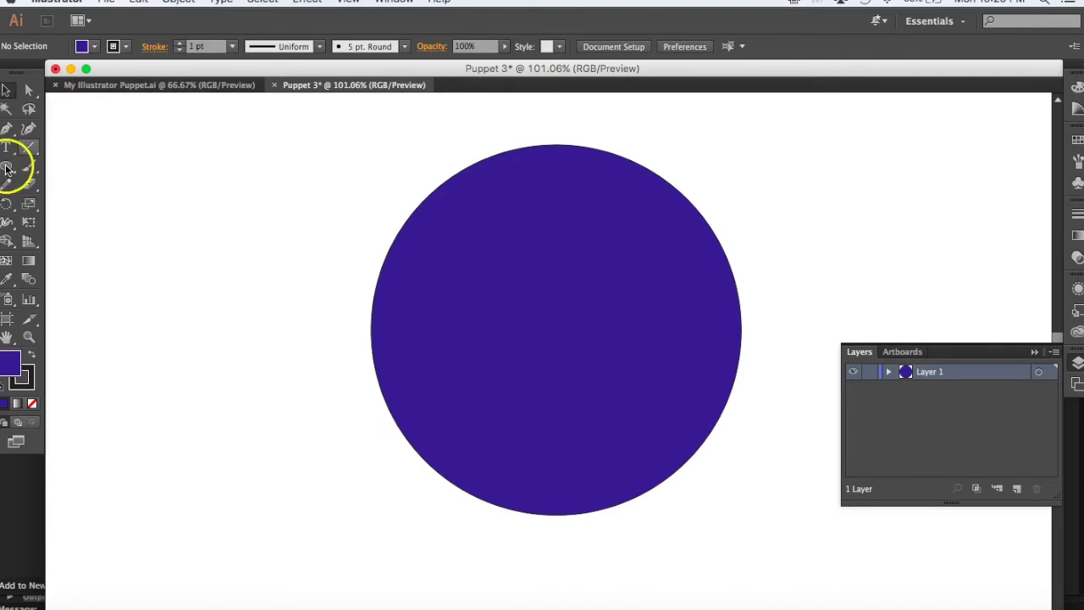
click(7, 166)
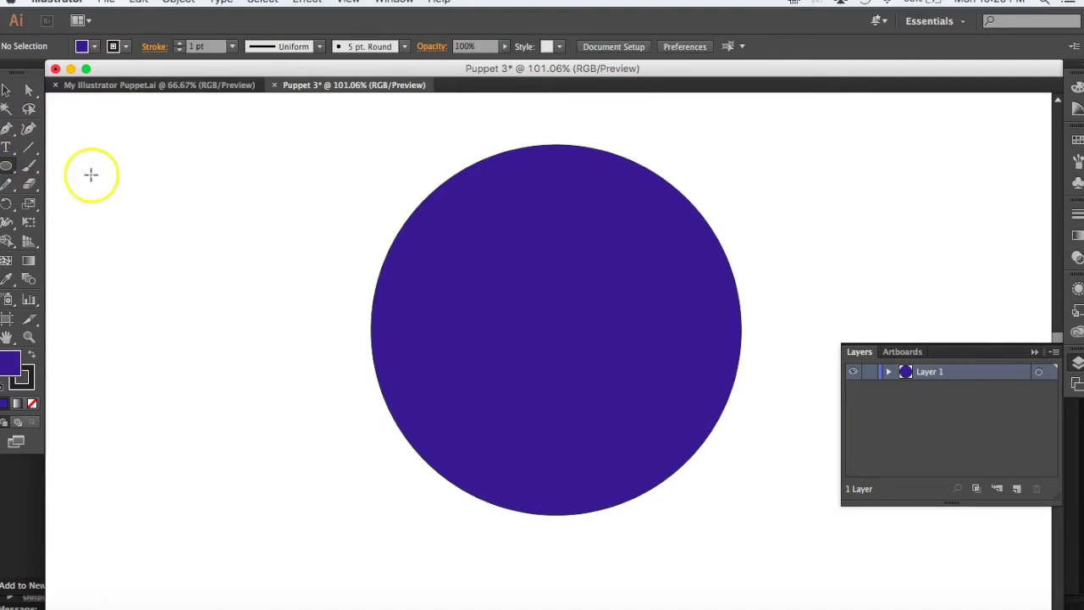
double_click(923, 373)
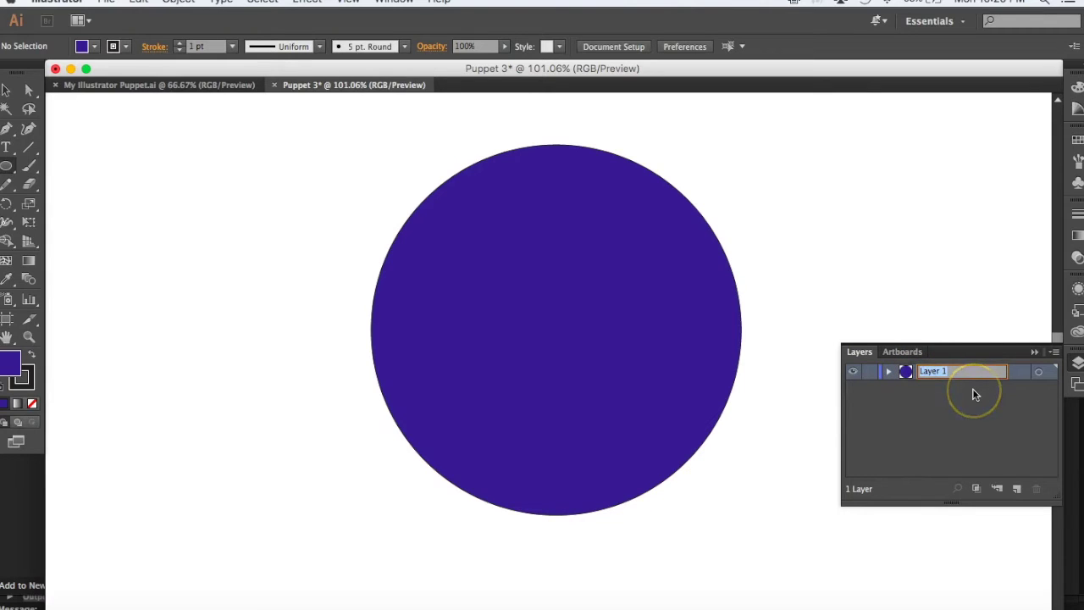
text(Head)
key(Return)
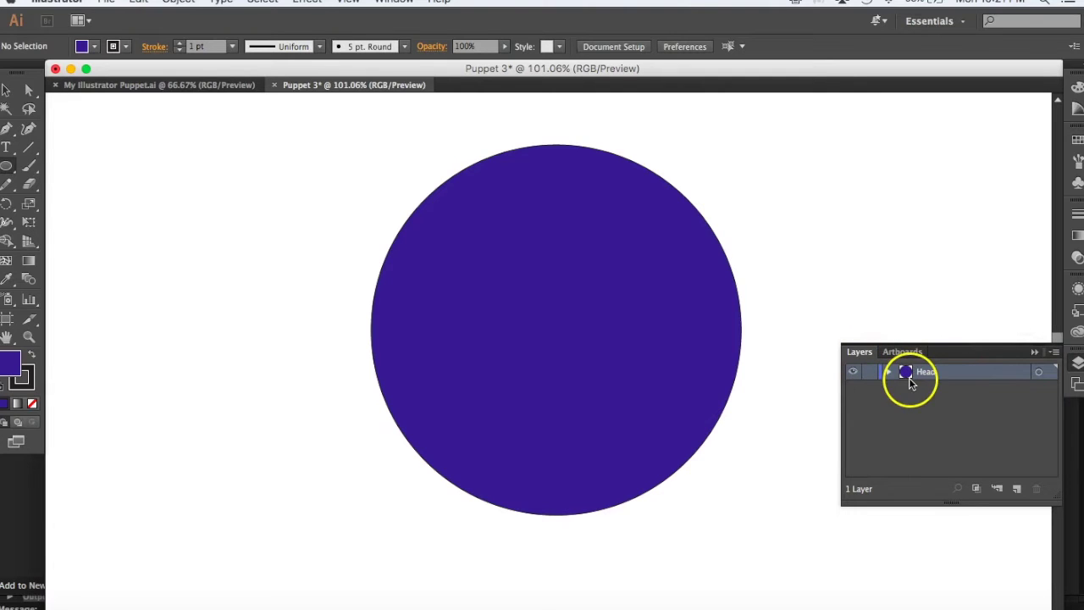
Add a sublayer inside Head and draw a small eye circle on it in the upper-left part of the face
click(997, 489)
click(997, 490)
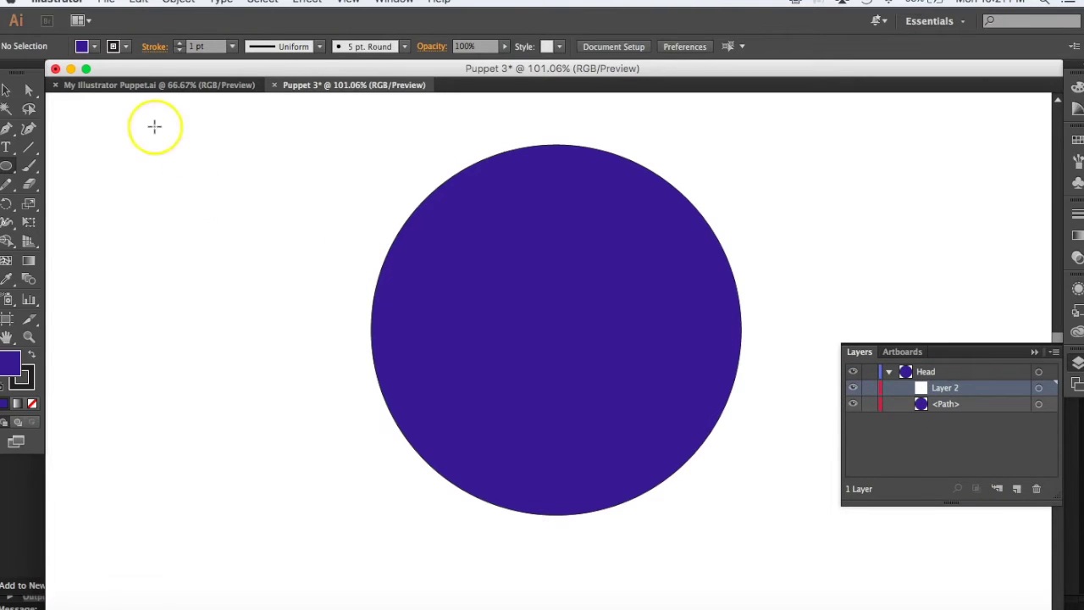
click(6, 166)
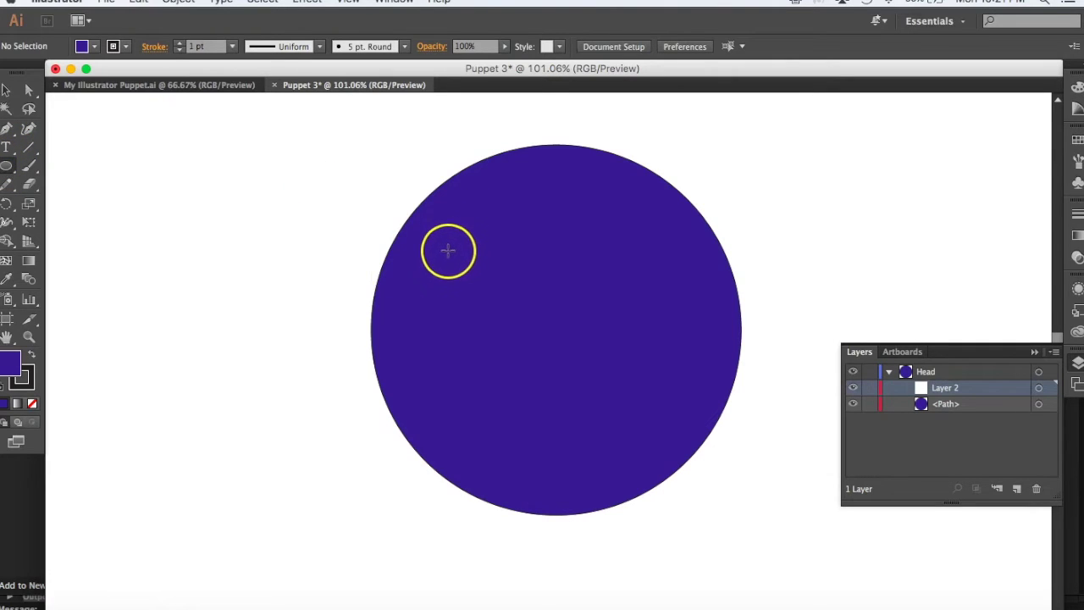
drag(439, 255, 506, 281)
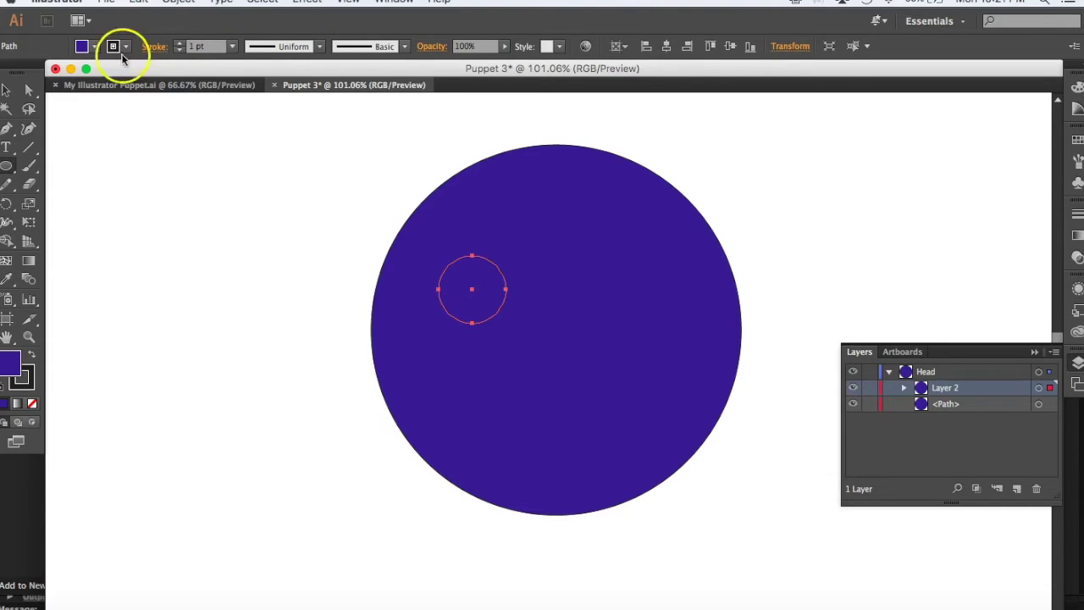
Fill the small eye circle with white
click(91, 48)
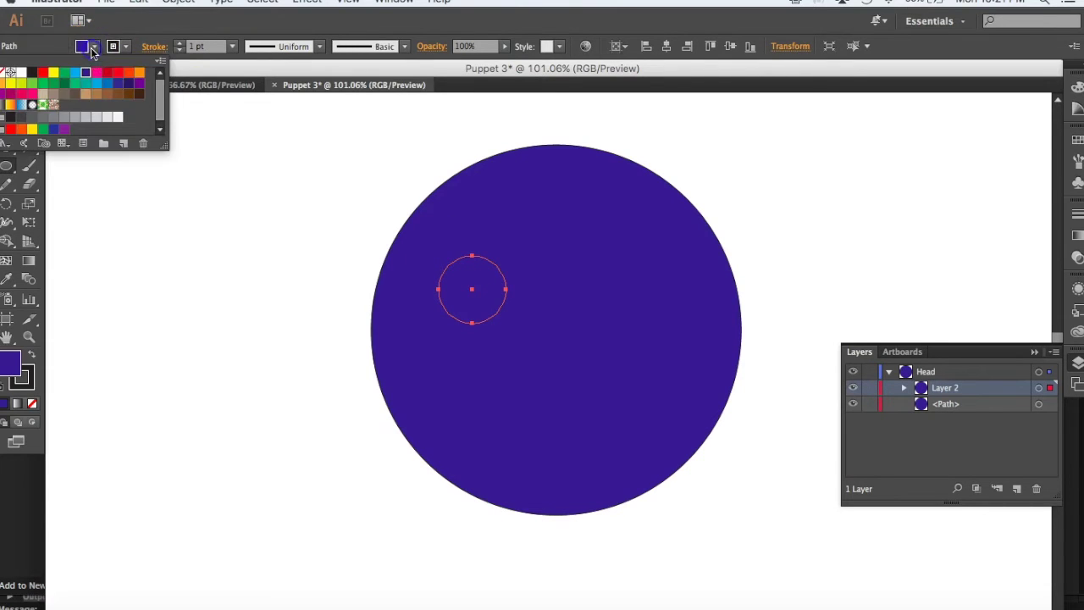
click(27, 74)
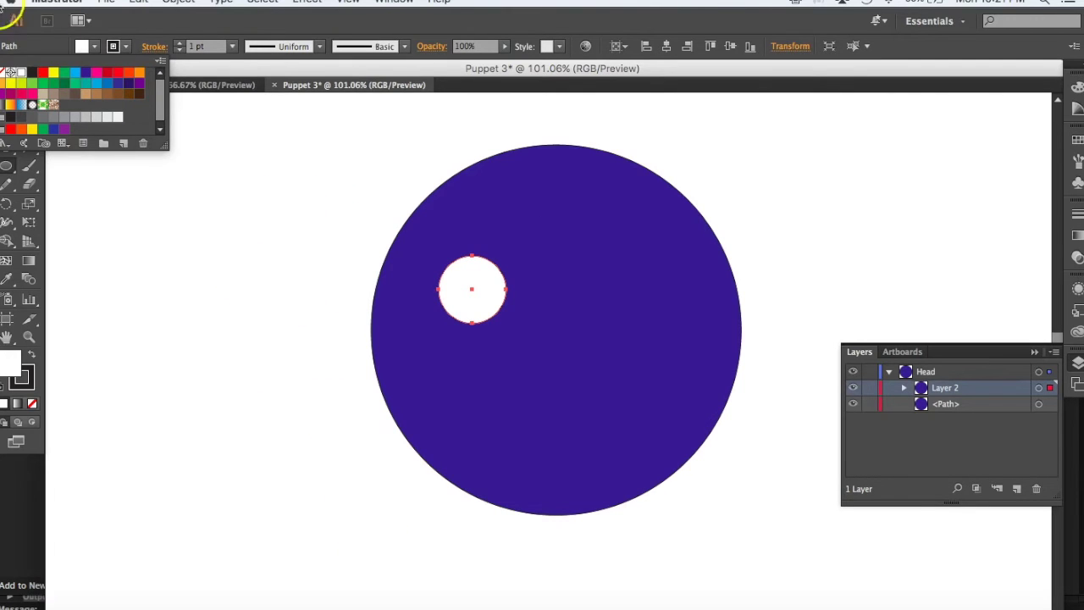
click(88, 44)
click(7, 89)
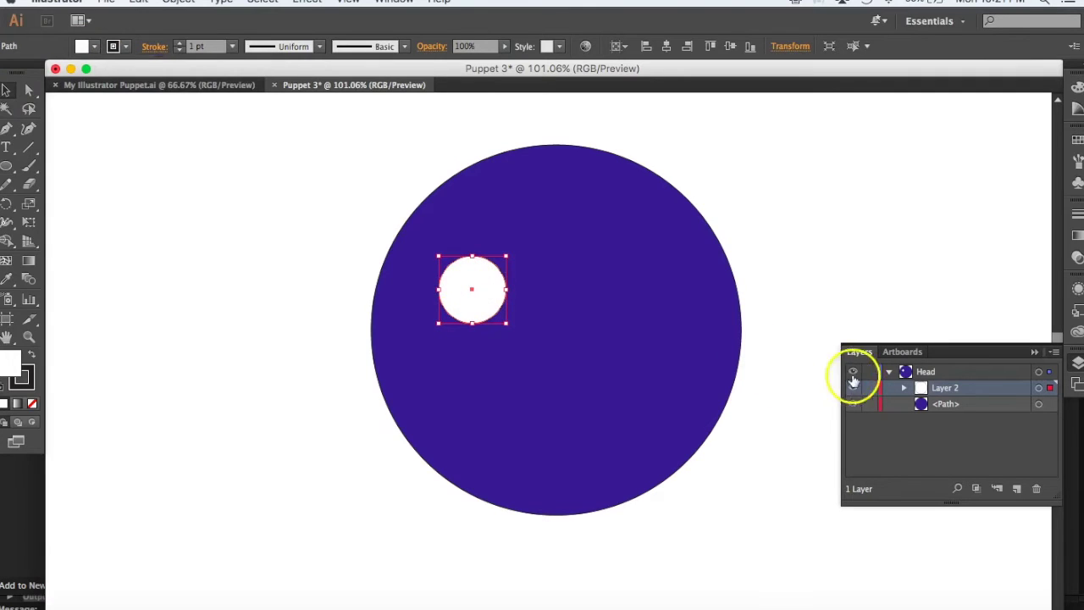
Rename the sublayer containing the eye circle as Right Eye
double_click(942, 388)
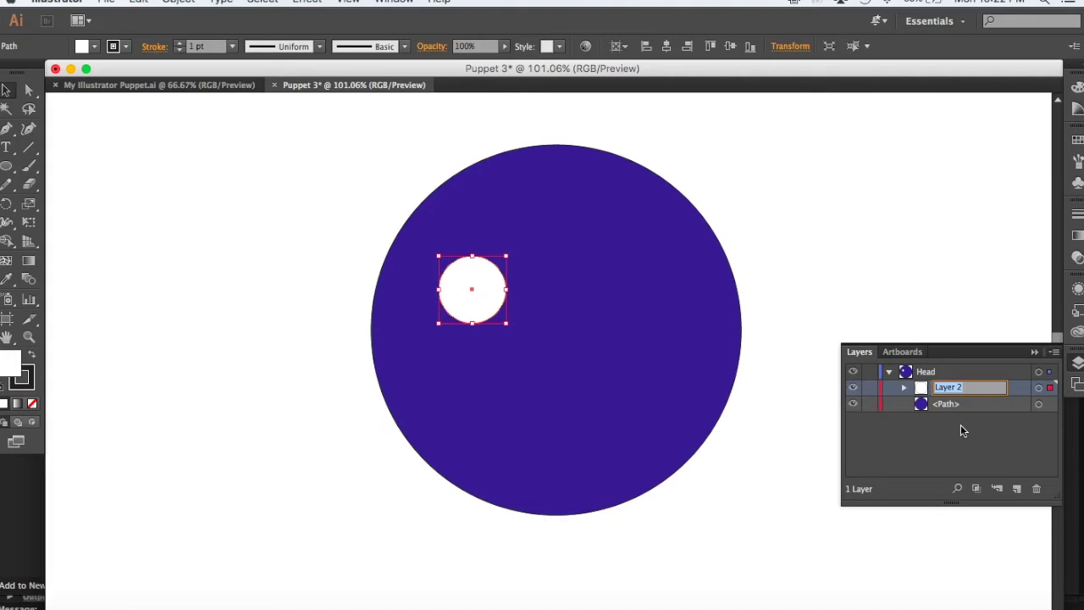
text(Right Eye)
key(Return)
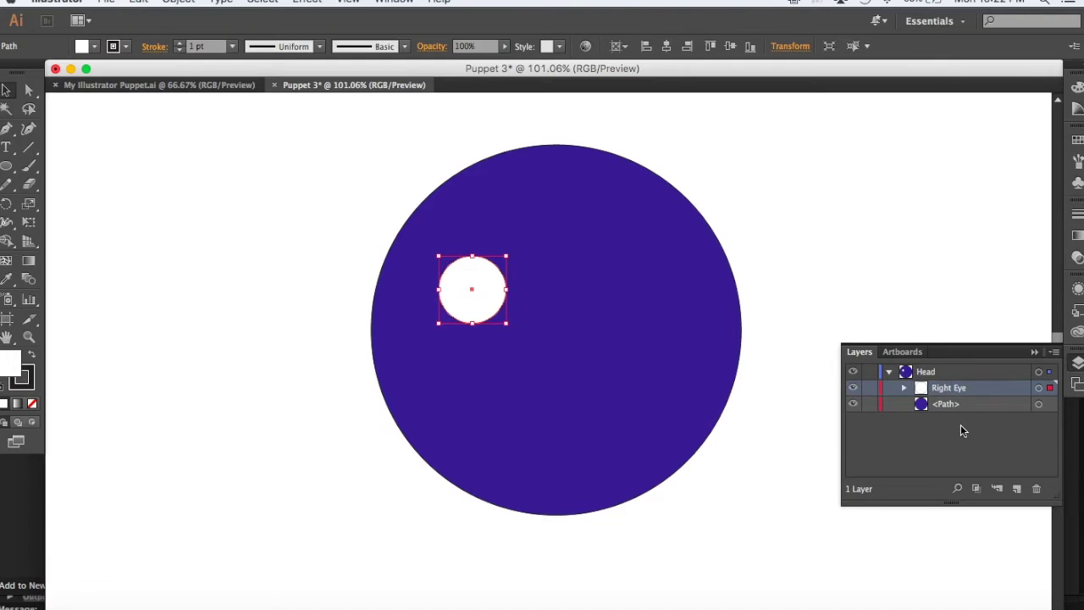
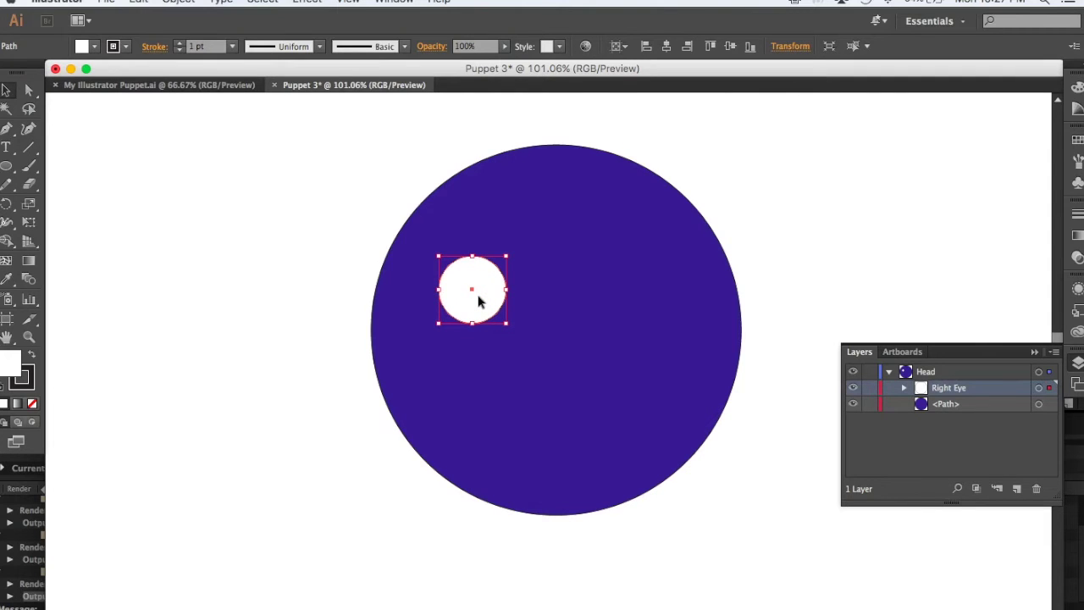
Duplicate the white eye circle to the opposite side of the face and check the contents of the Right Eye layer
drag(478, 301, 634, 296)
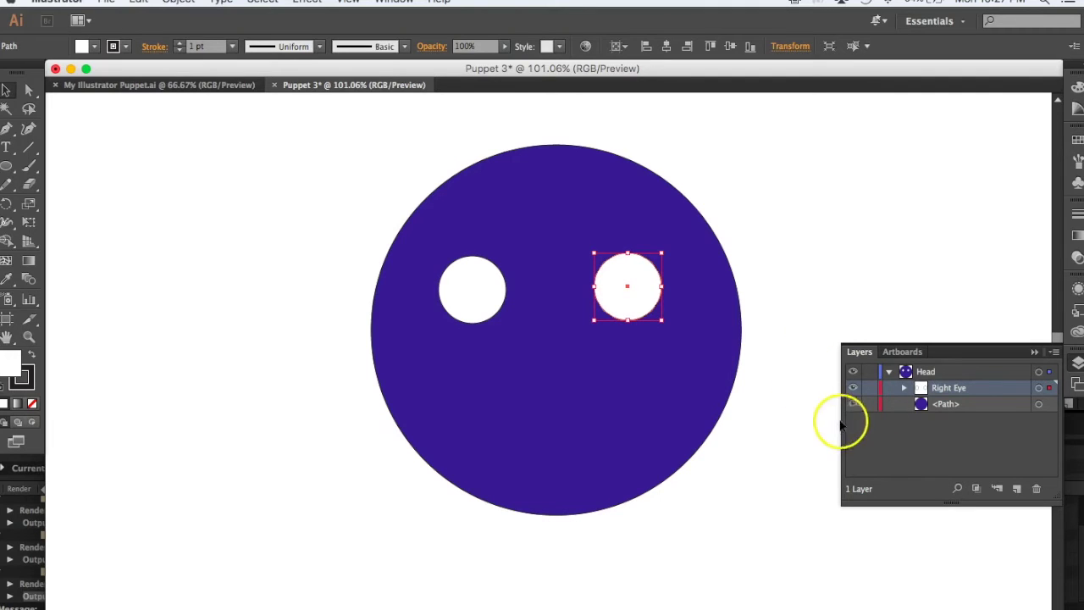
click(905, 388)
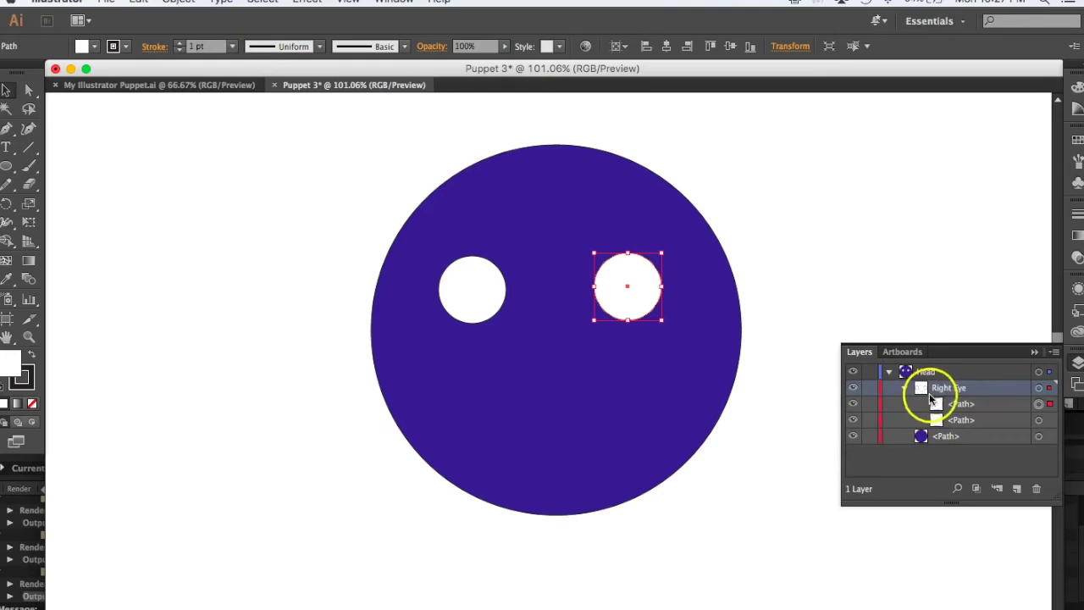
click(903, 387)
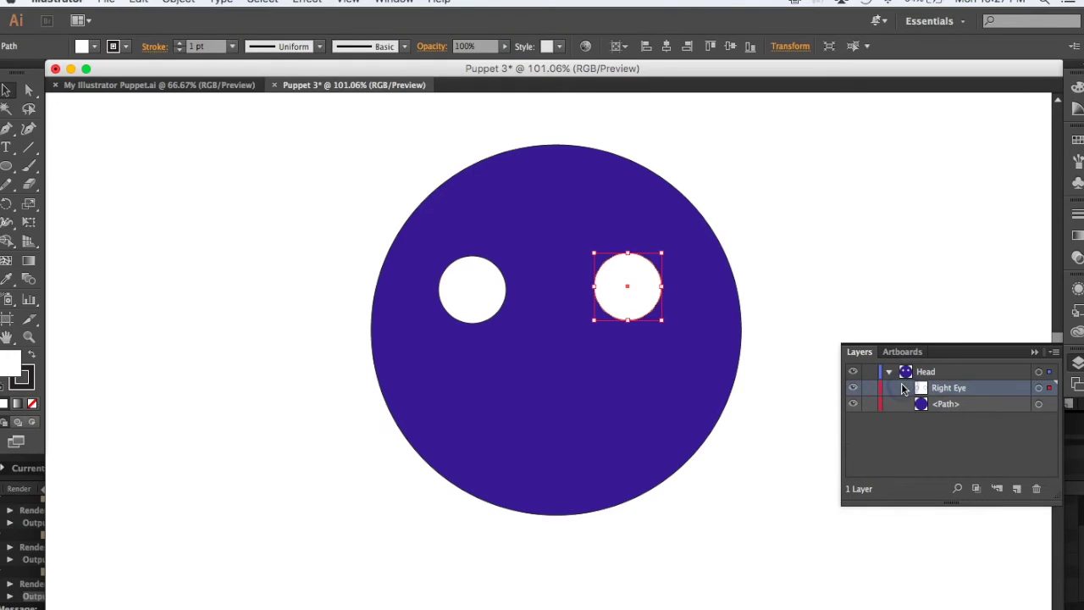
Create a new layer and nest it inside Head, above the Right Eye sublayer
click(1013, 489)
drag(925, 370, 942, 393)
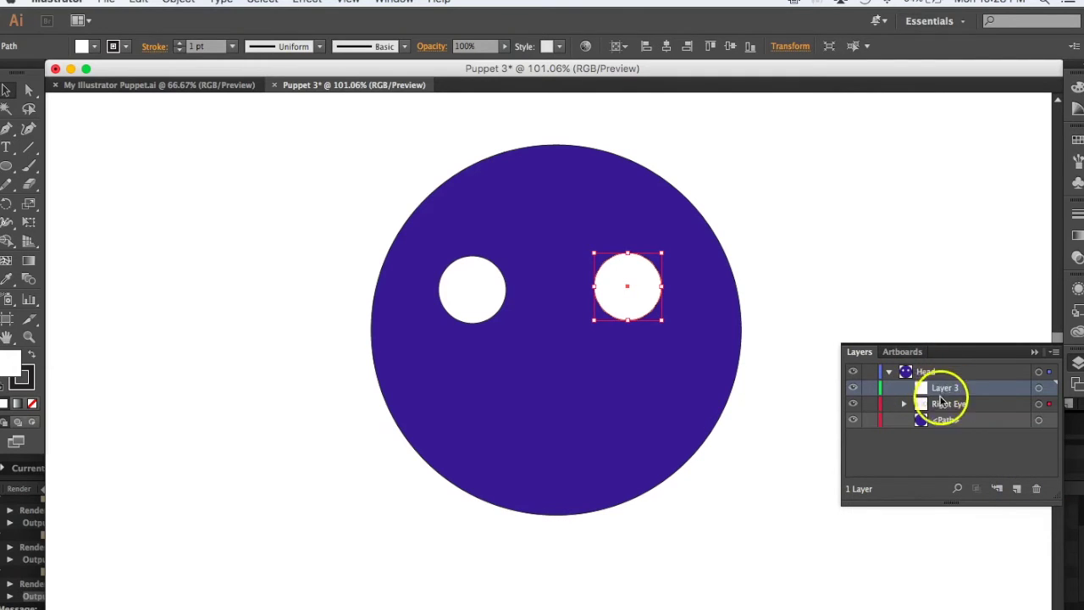
Move the duplicated eye circle's path out of the Right Eye sublayer and into Layer 3
click(905, 404)
click(1039, 421)
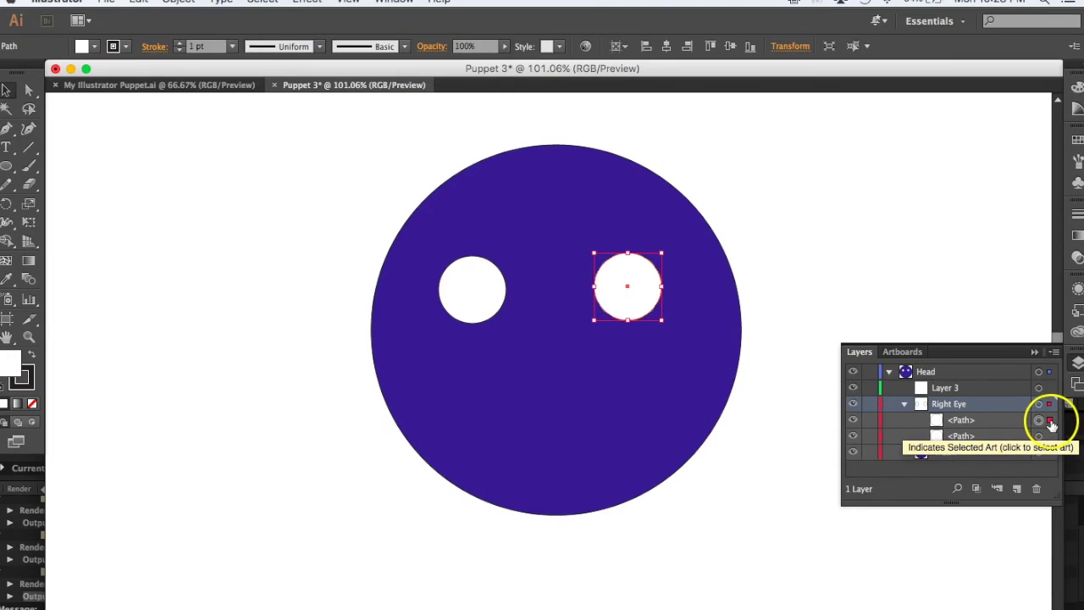
drag(959, 421, 946, 388)
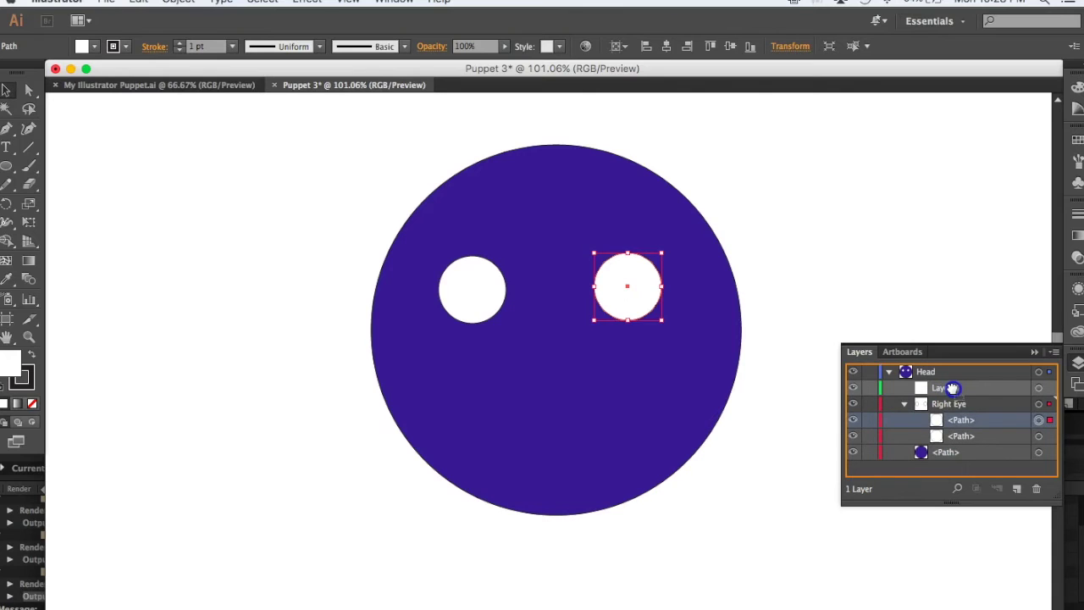
drag(951, 389, 953, 387)
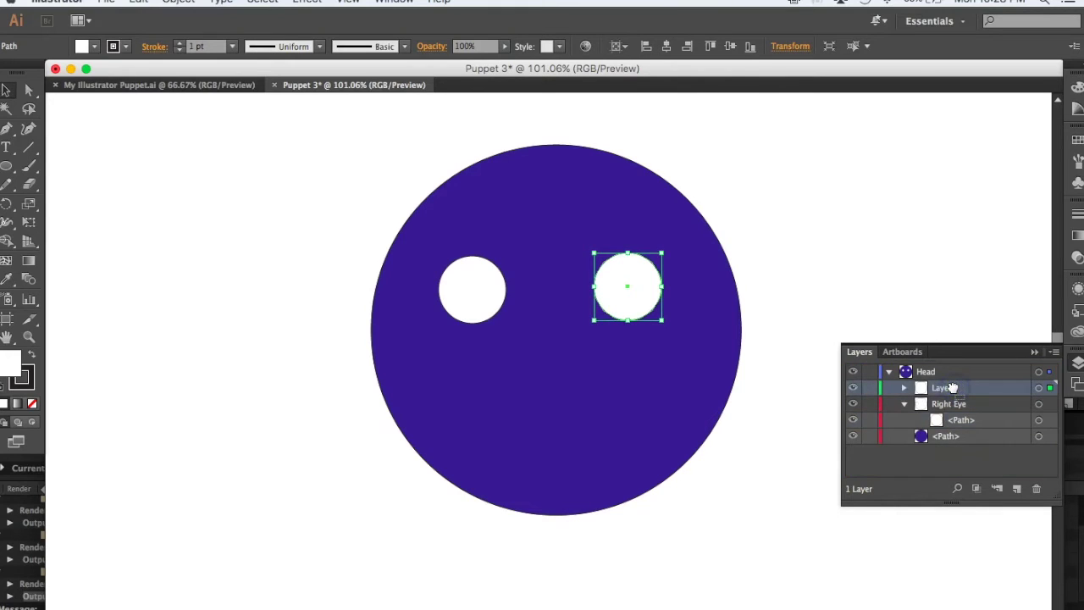
Collapse the Right Eye sublayer and rename Layer 3 as Left Eye
click(904, 404)
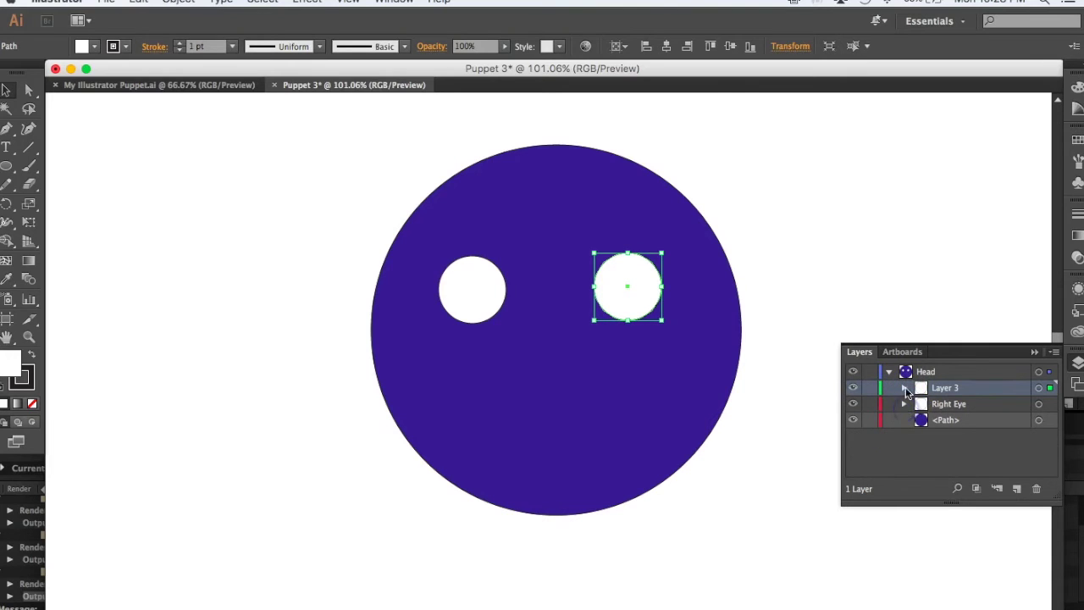
double_click(944, 387)
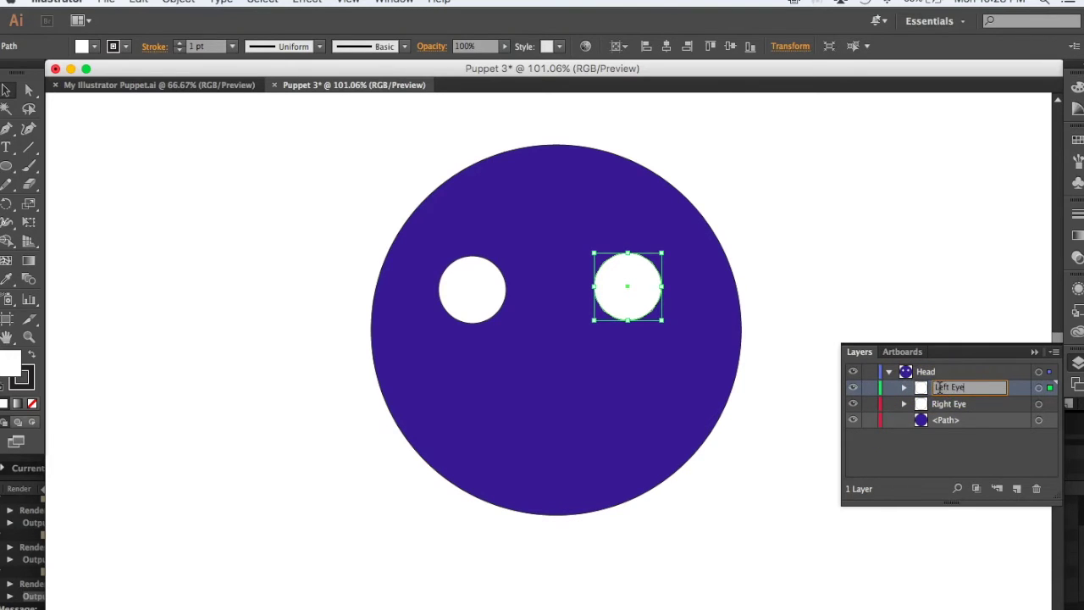
key(Return)
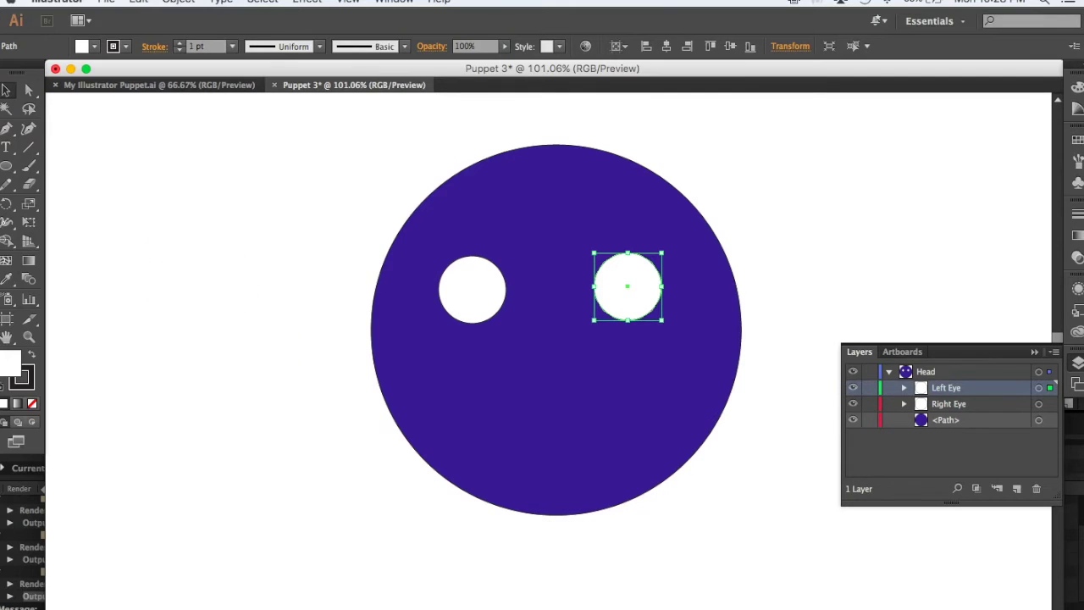
Draw a small pupil circle with the Ellipse tool inside the right eye's white circle, on the Right Eye sublayer
click(7, 169)
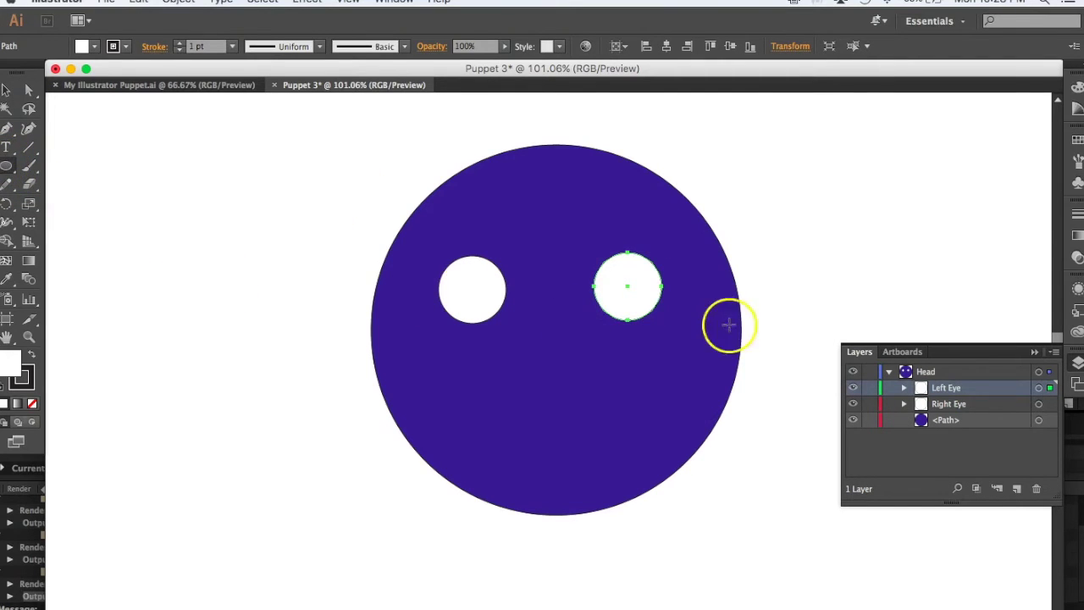
click(948, 405)
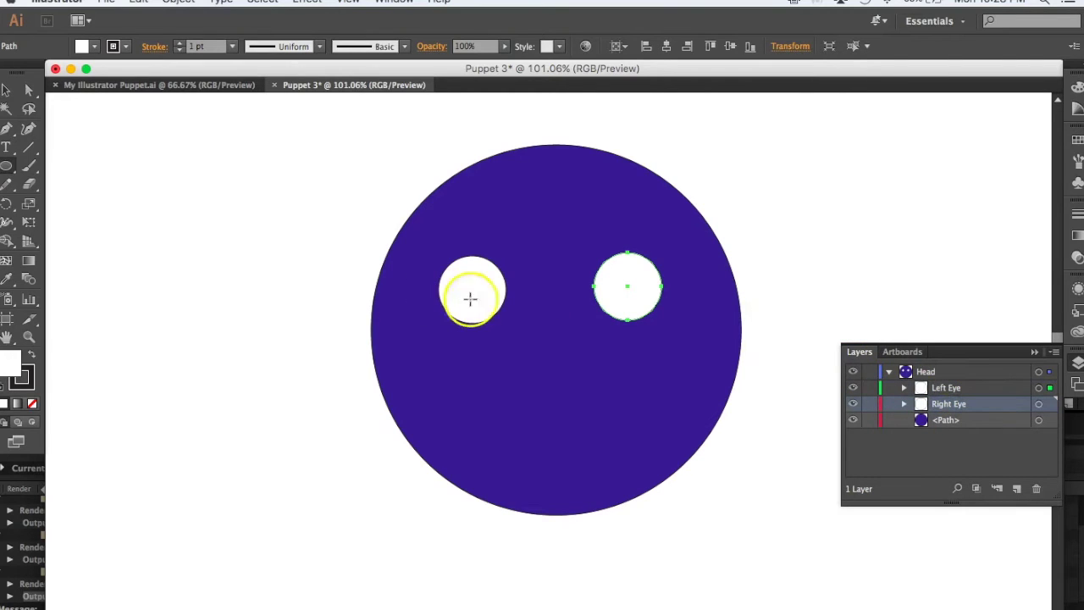
double_click(950, 409)
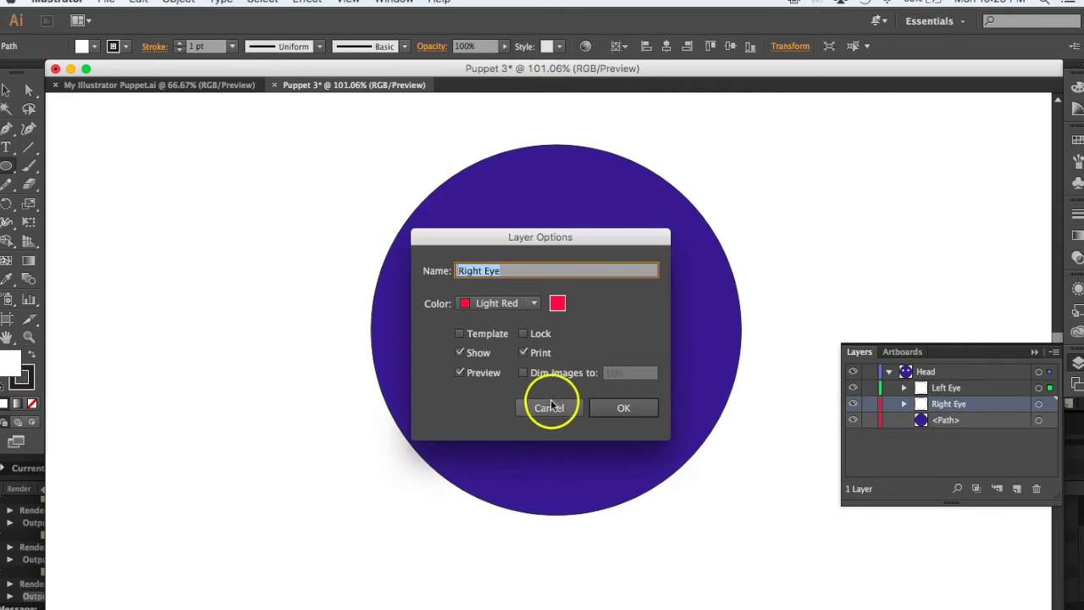
click(551, 405)
click(1038, 404)
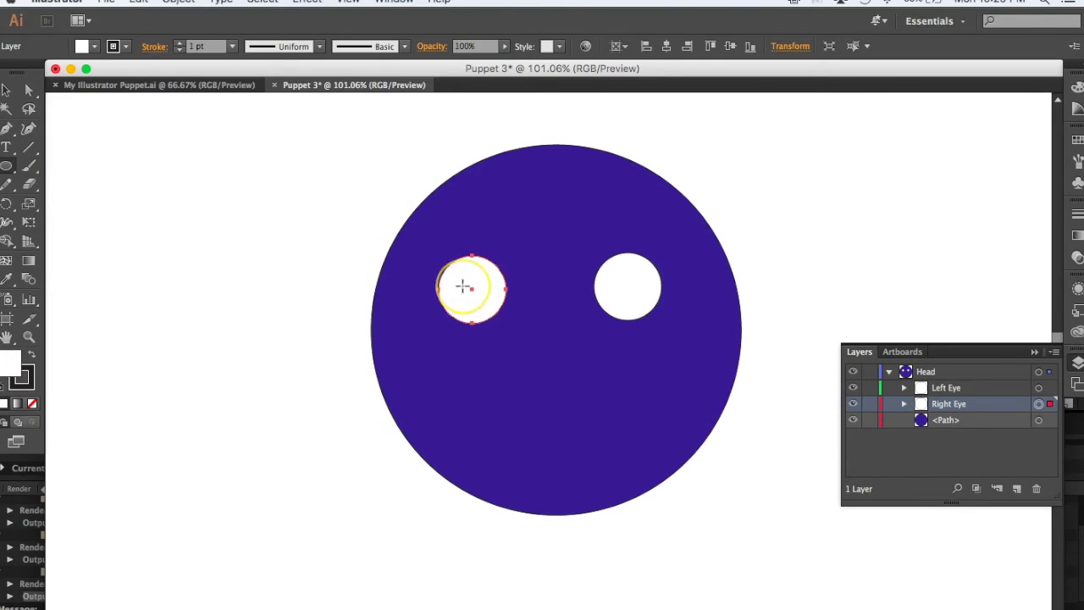
drag(457, 282, 487, 311)
Fill the small pupil circle with black and centre it within the white circle of the right eye
click(94, 45)
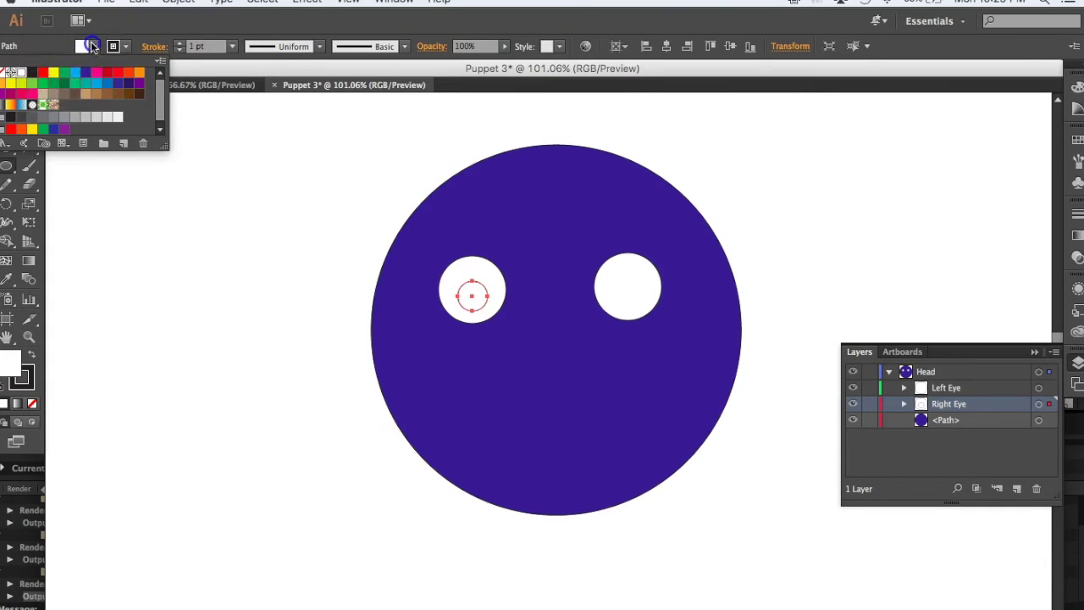
click(30, 73)
click(208, 264)
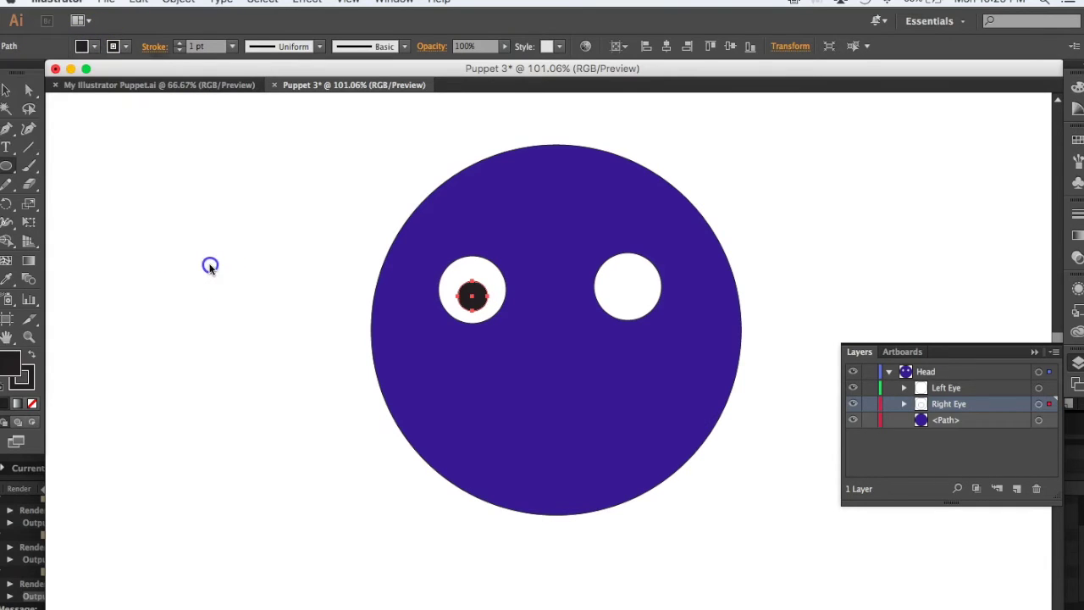
click(7, 90)
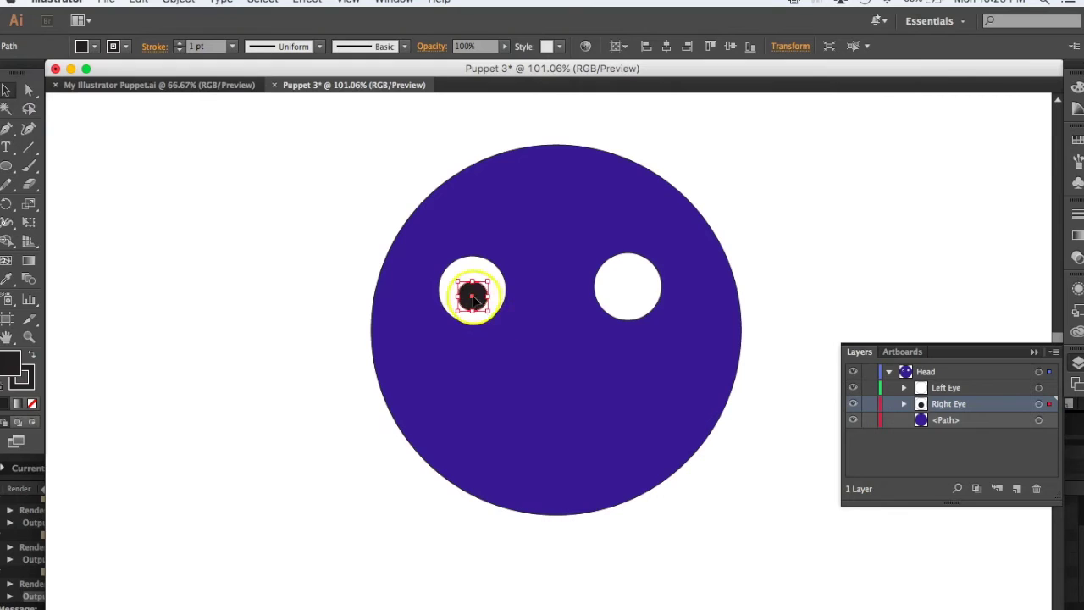
drag(478, 294, 476, 289)
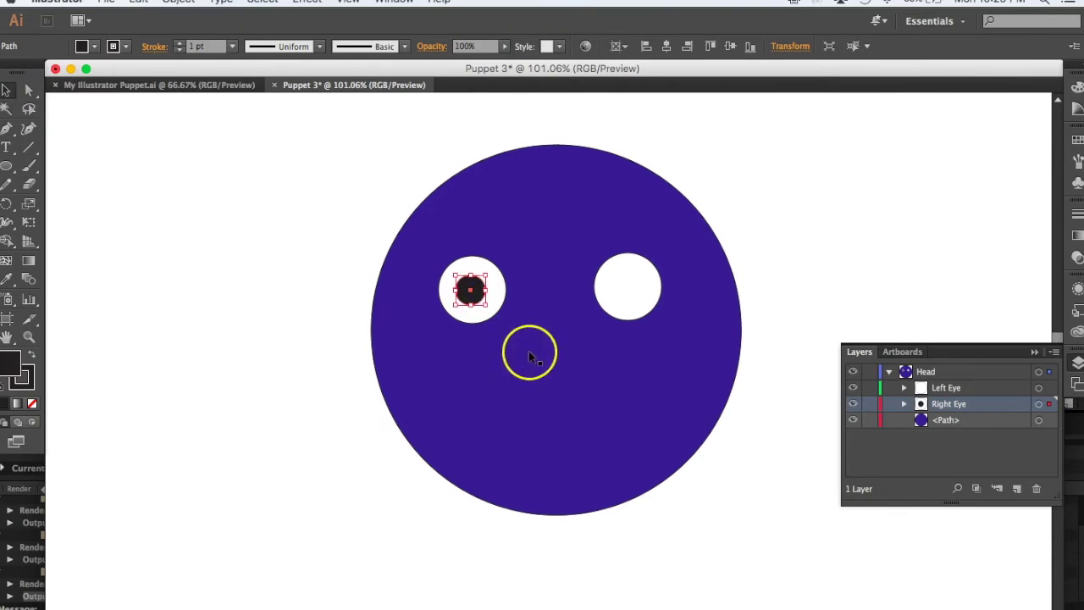
Rename the black circle's path inside the Right Eye sublayer as Right Pupil
click(873, 410)
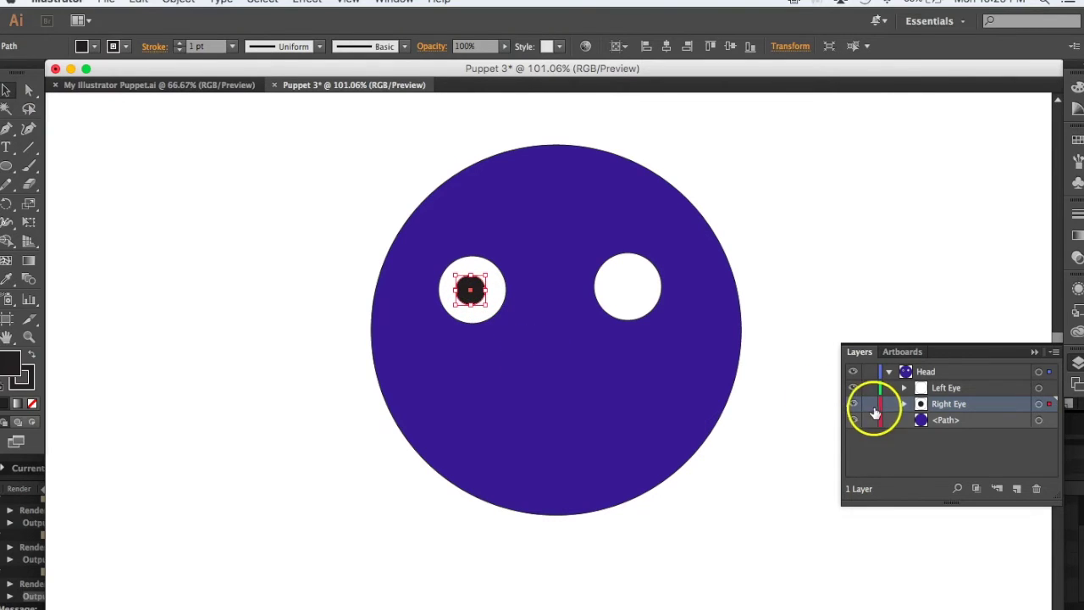
click(903, 404)
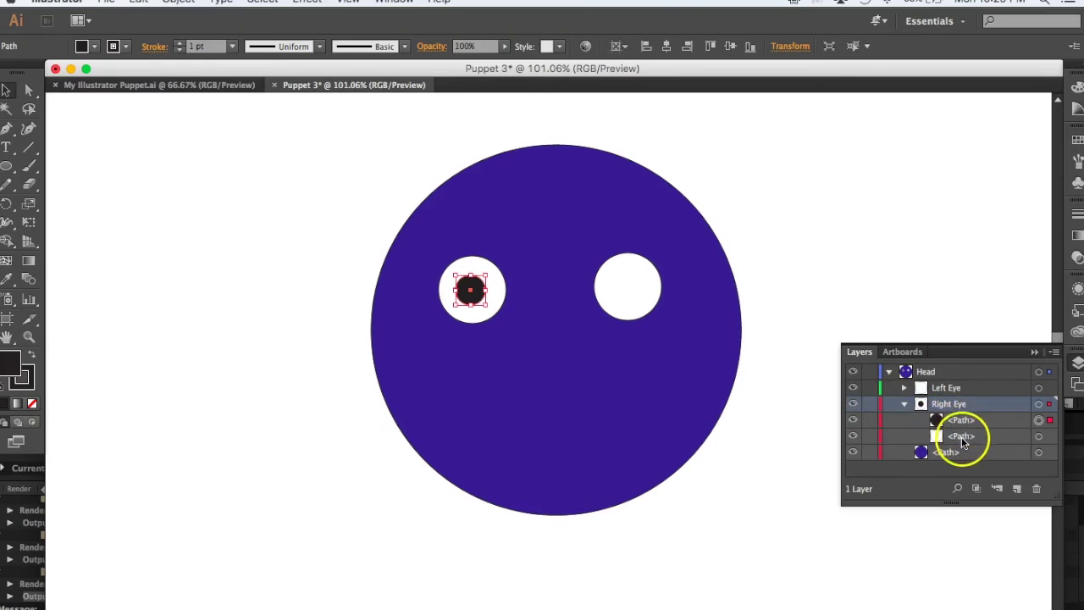
click(962, 426)
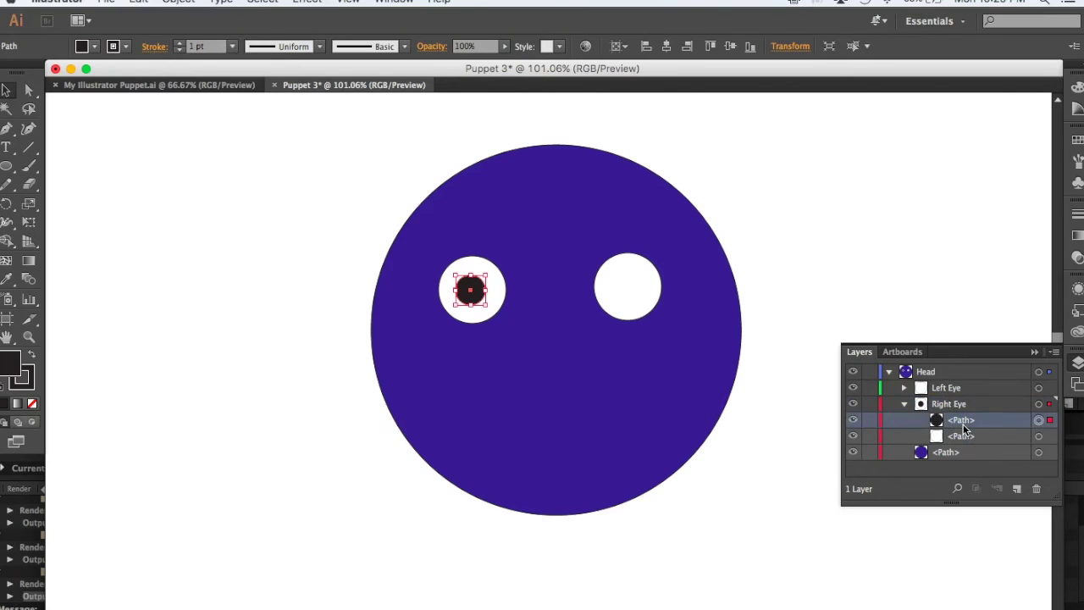
double_click(961, 422)
text(Right P)
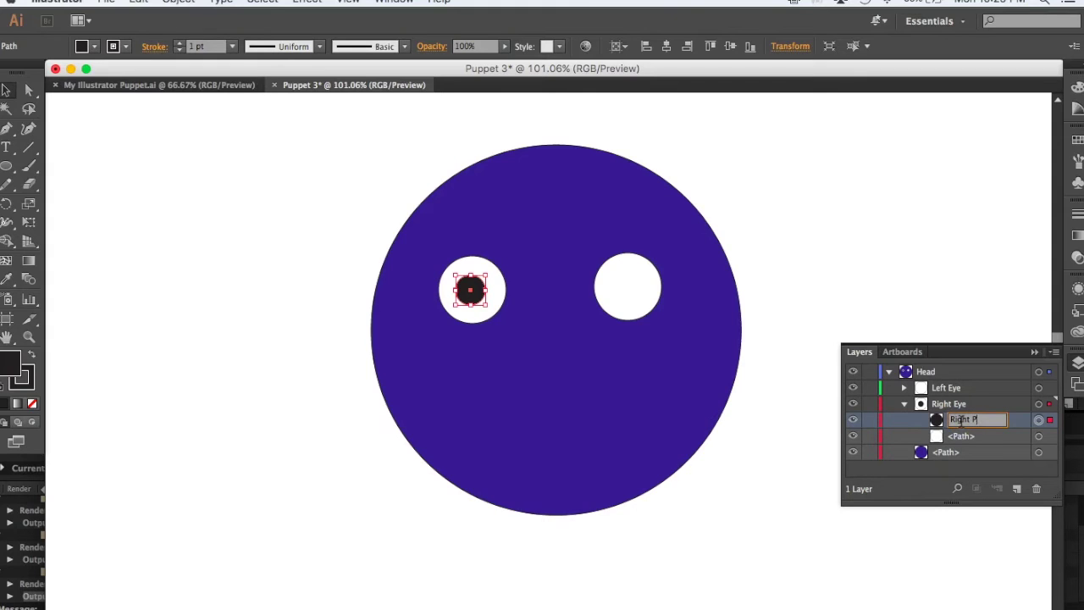
text(upil)
key(Return)
Rename the white circle's path beneath Right Pupil as Right Eye
double_click(965, 436)
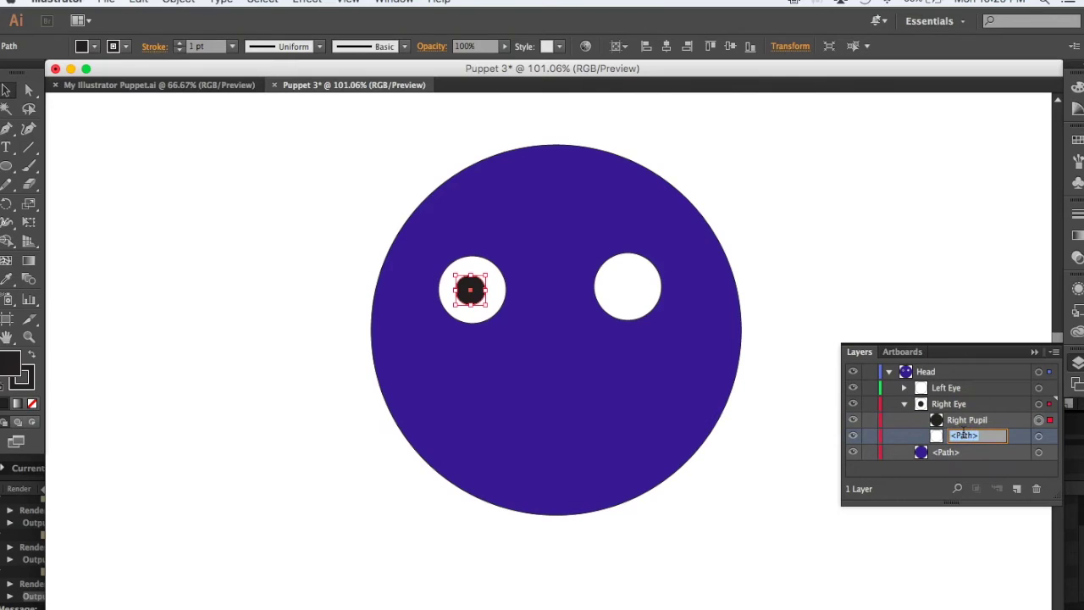
text(Right Eye)
key(Return)
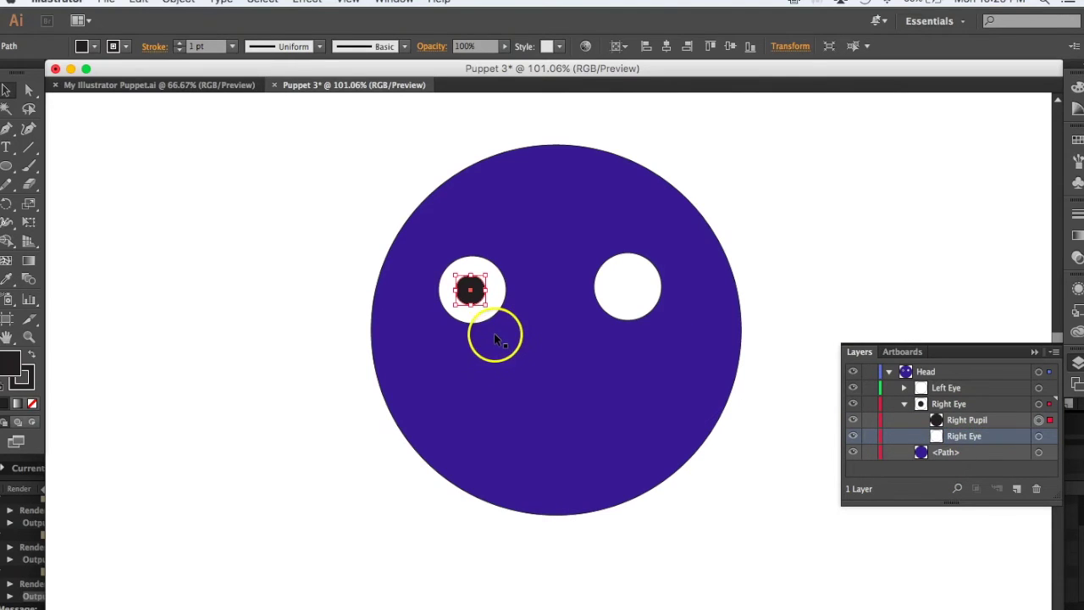
Duplicate the black right pupil to the middle of the other white eye circle
click(203, 271)
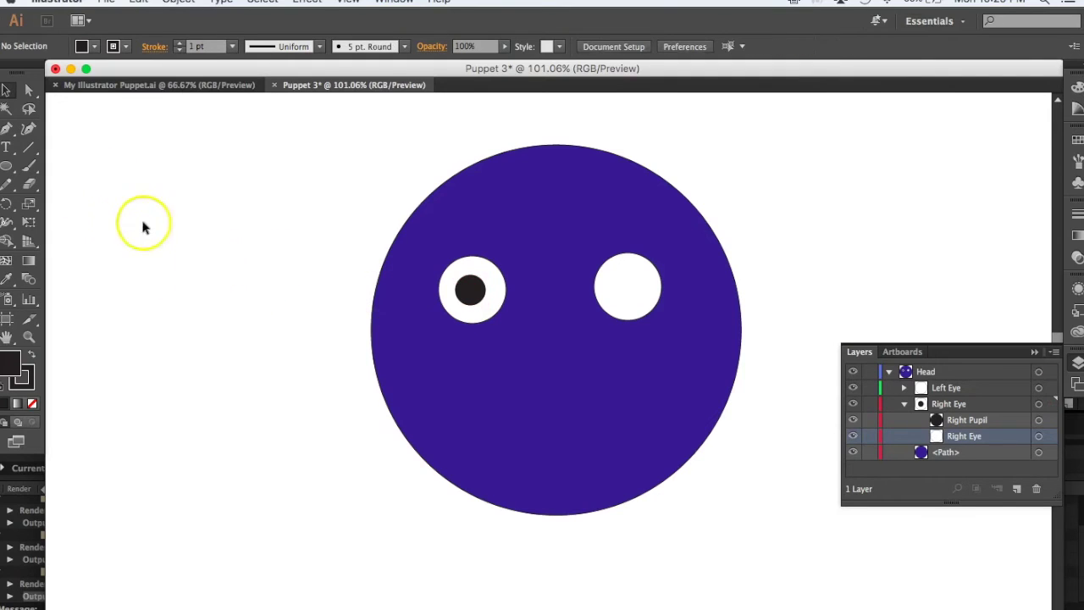
click(7, 89)
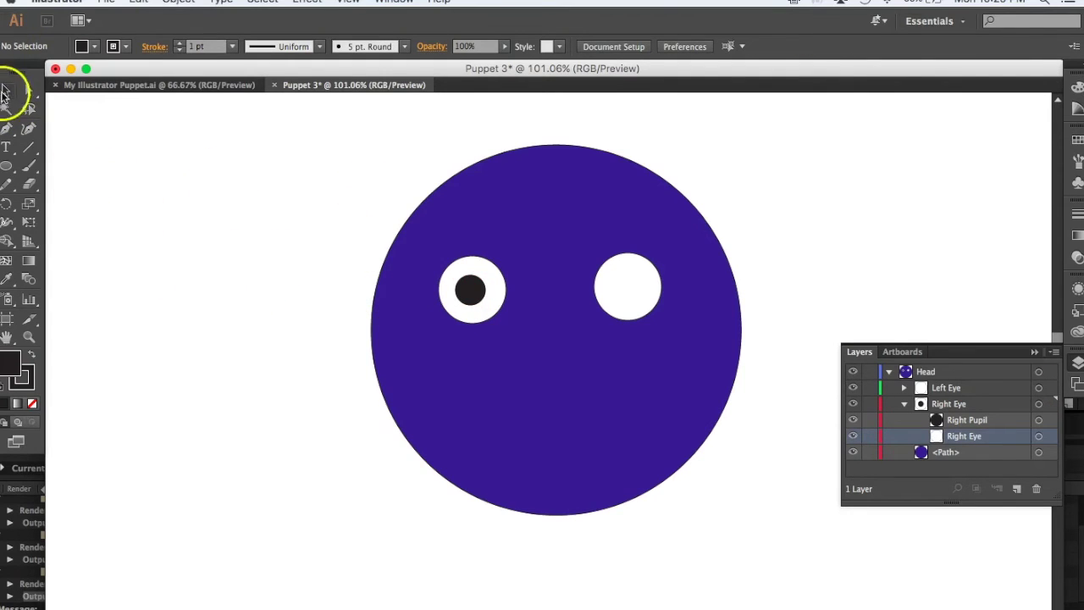
click(472, 295)
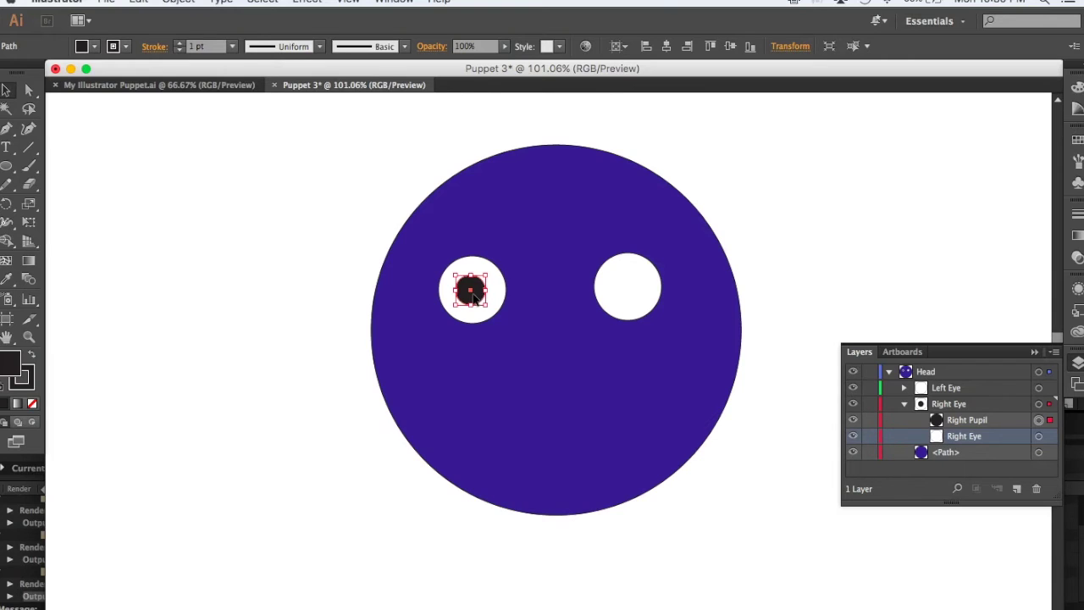
drag(473, 295, 634, 296)
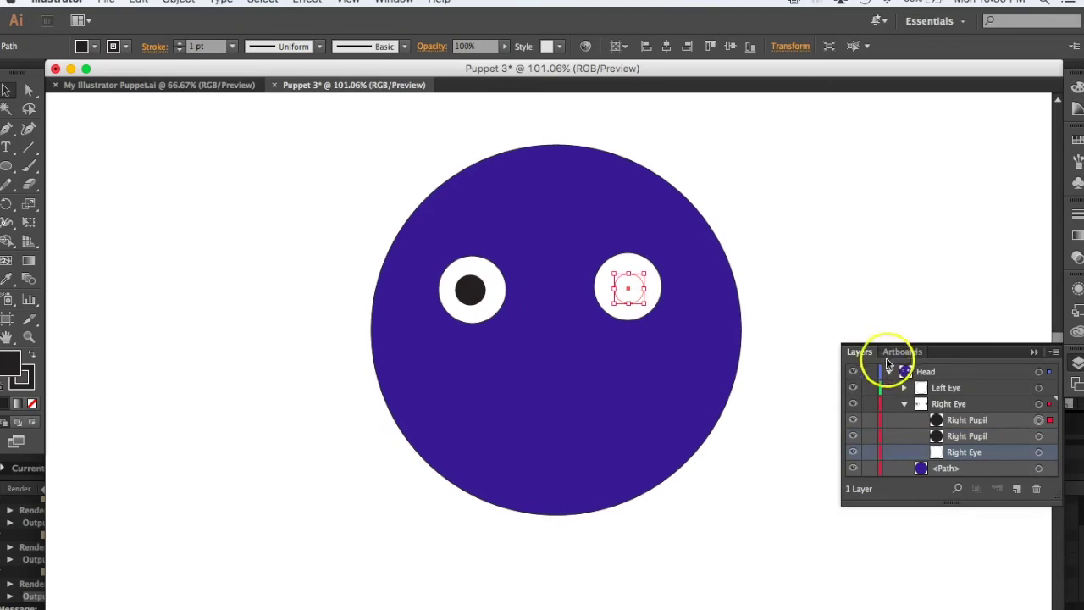
Move the duplicated pupil's path into the Left Eye sublayer and expand that sublayer
click(958, 421)
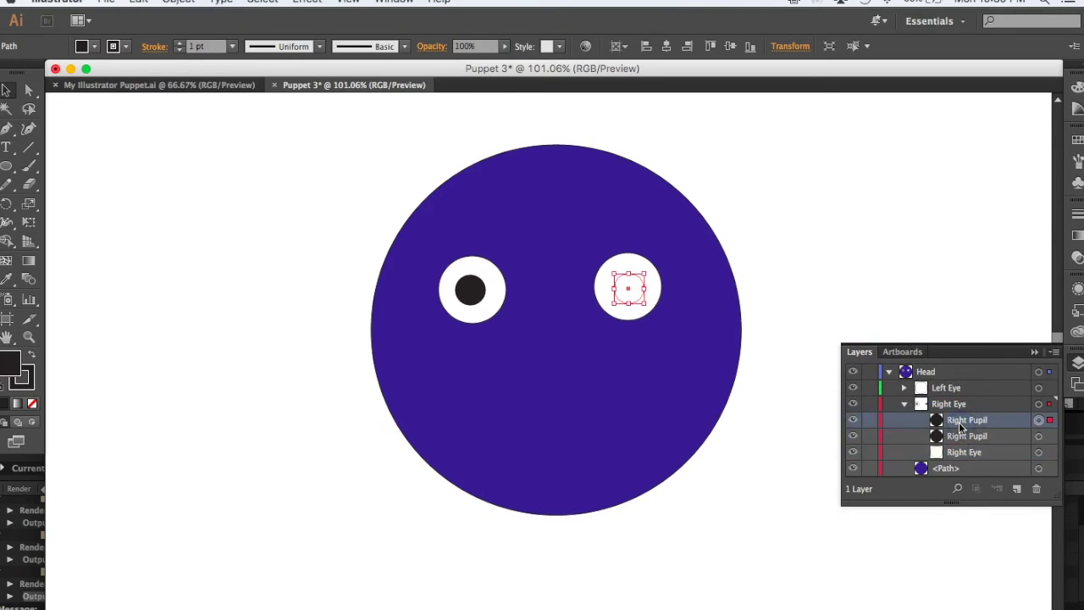
drag(958, 422, 932, 388)
click(904, 388)
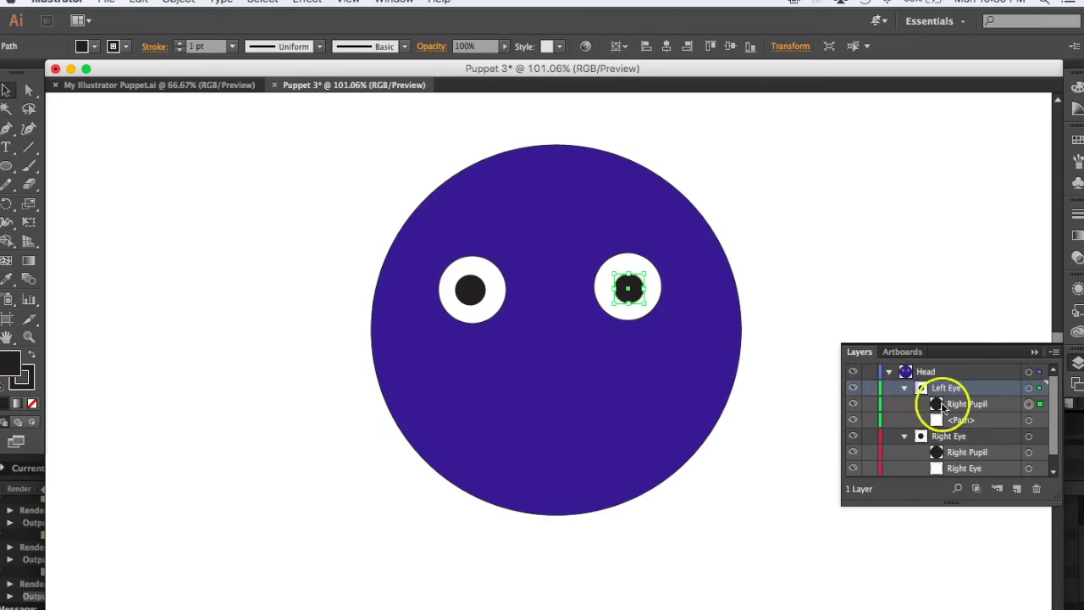
Rename the pupil path inside the Left Eye sublayer as Left Pupil
double_click(954, 403)
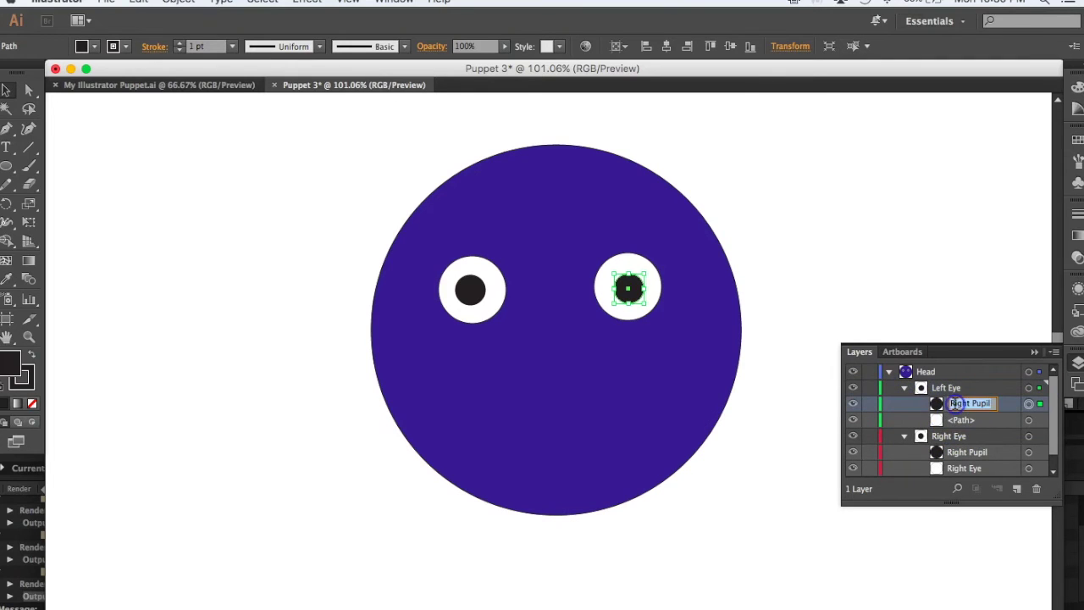
text(Left Pupil)
key(Return)
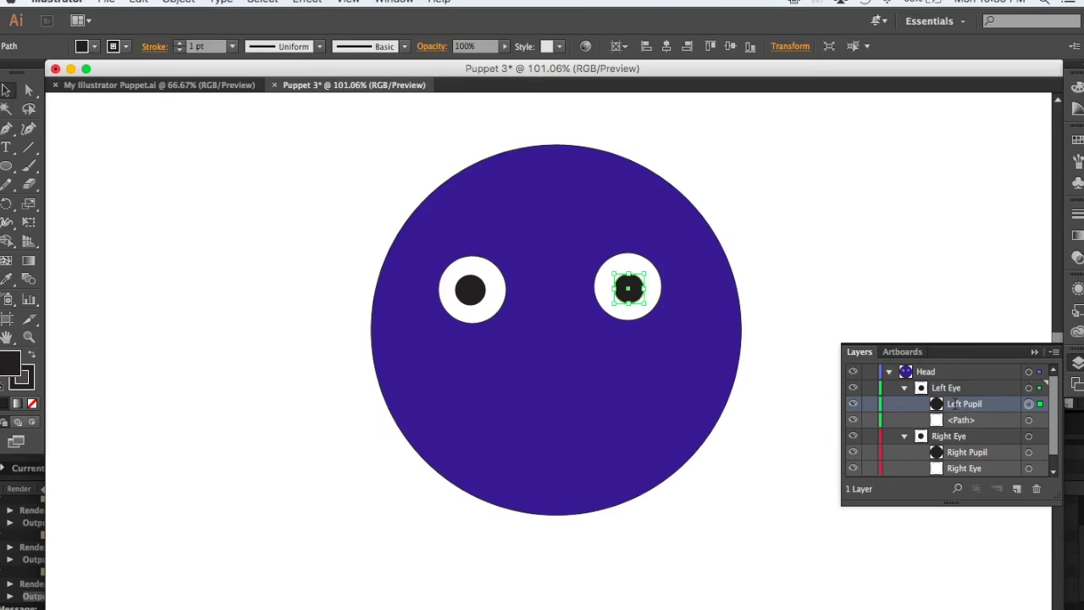
Rename the white circle's path beneath Left Pupil as Left Eye
double_click(961, 420)
text(Le)
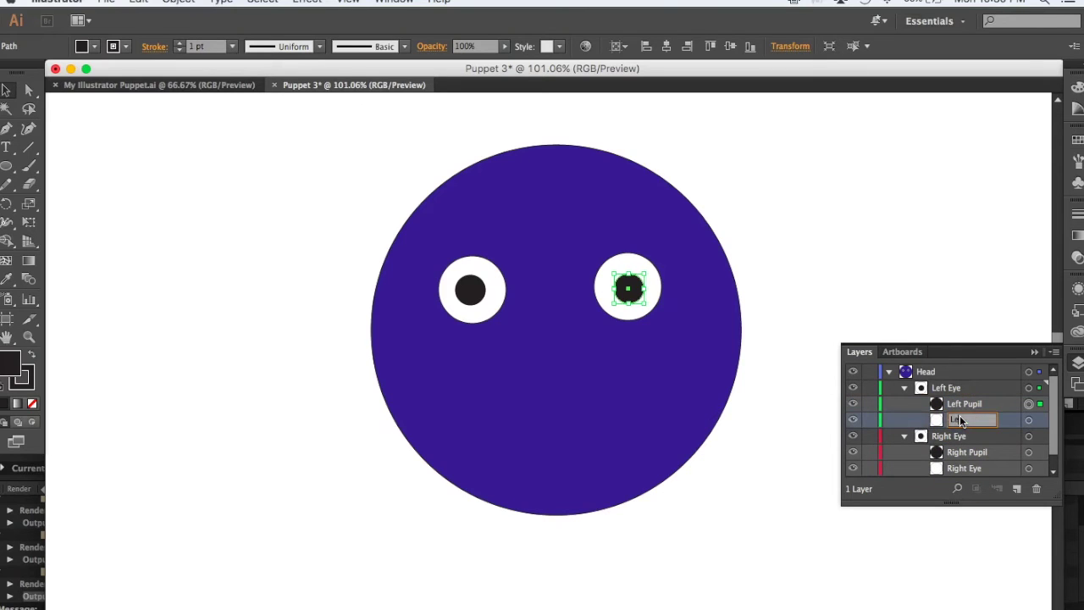
text(ft Eye)
click(974, 421)
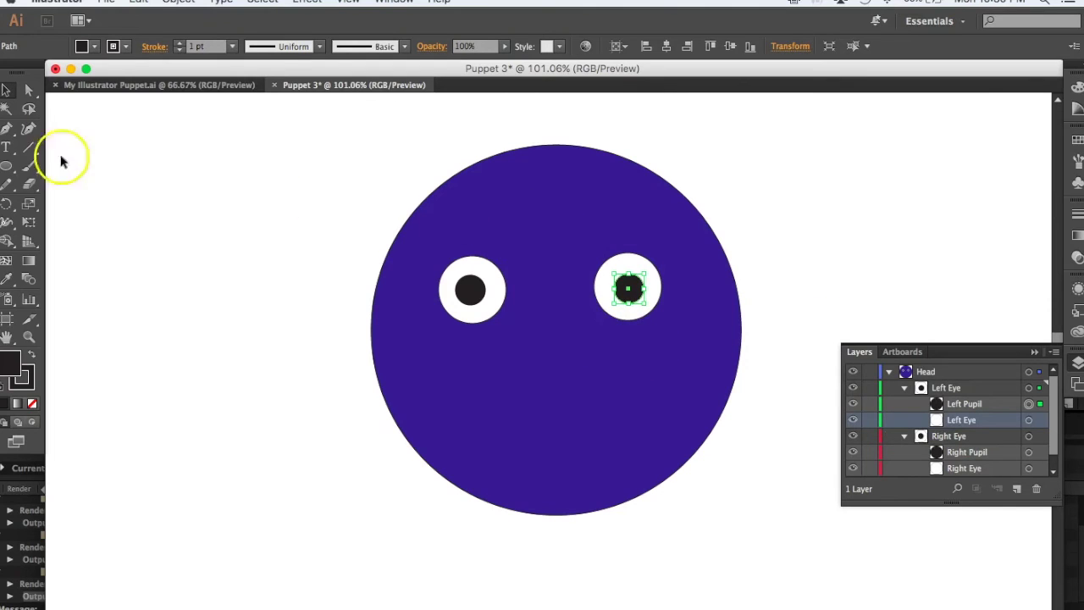
click(30, 148)
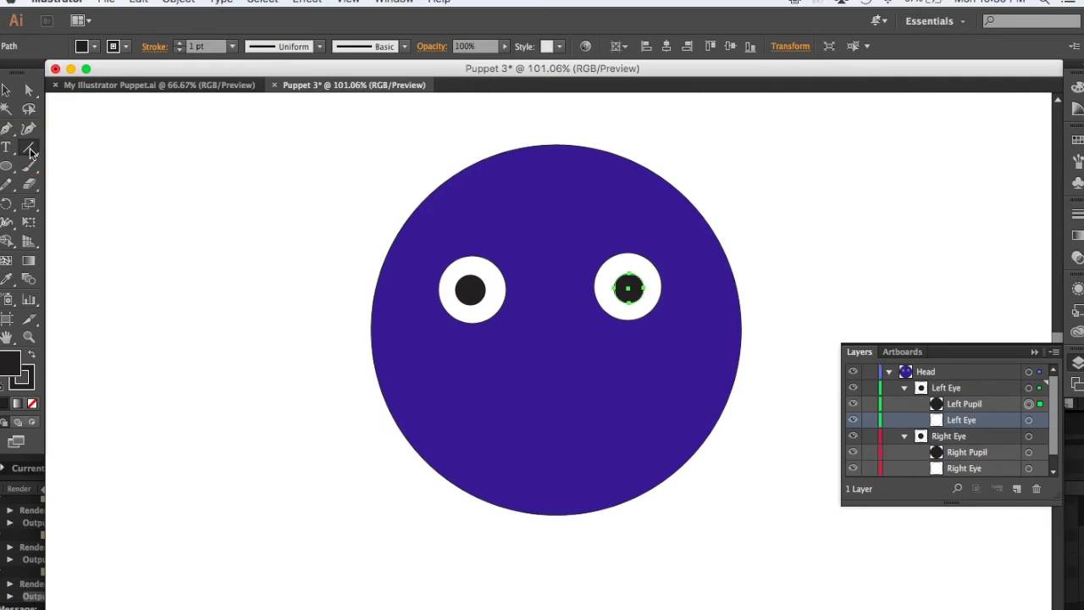
click(68, 150)
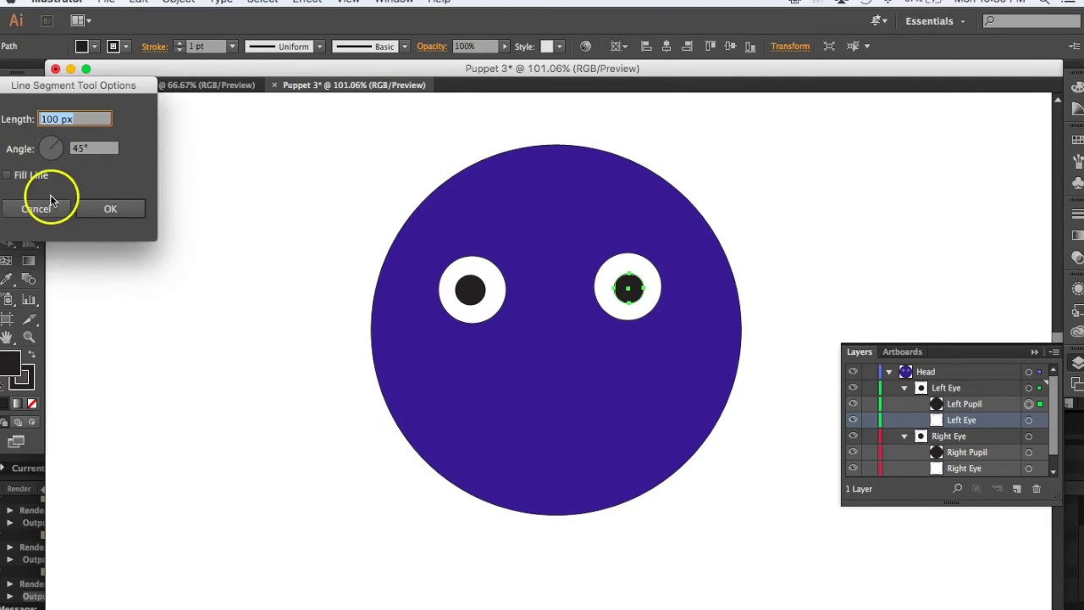
click(49, 207)
click(9, 170)
drag(8, 172, 48, 170)
Draw a horizontal line across the full width of the right eye's white circle, through the pupil's centre, with the Line Segment tool
click(28, 147)
click(462, 269)
drag(462, 269, 502, 290)
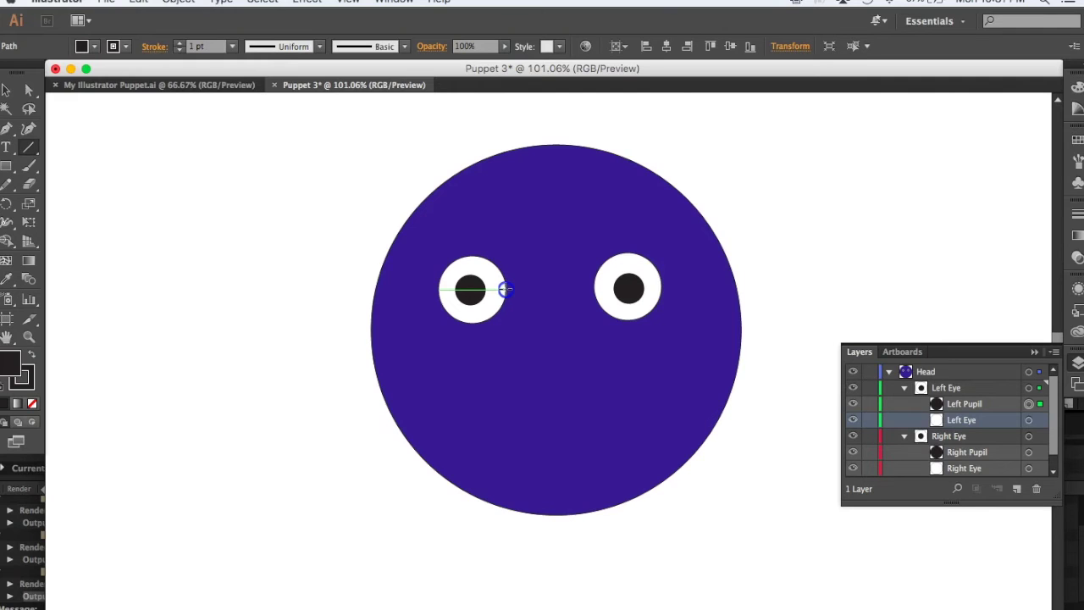
drag(505, 290, 506, 290)
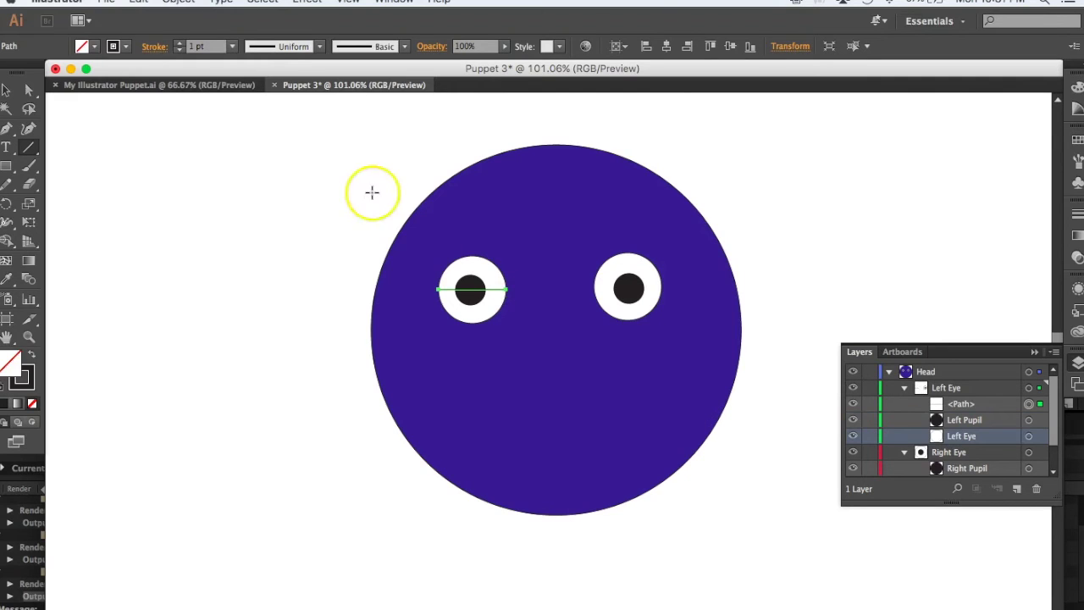
Give the line across the right eye a black fill and a 4 pt stroke, then deselect it
click(94, 46)
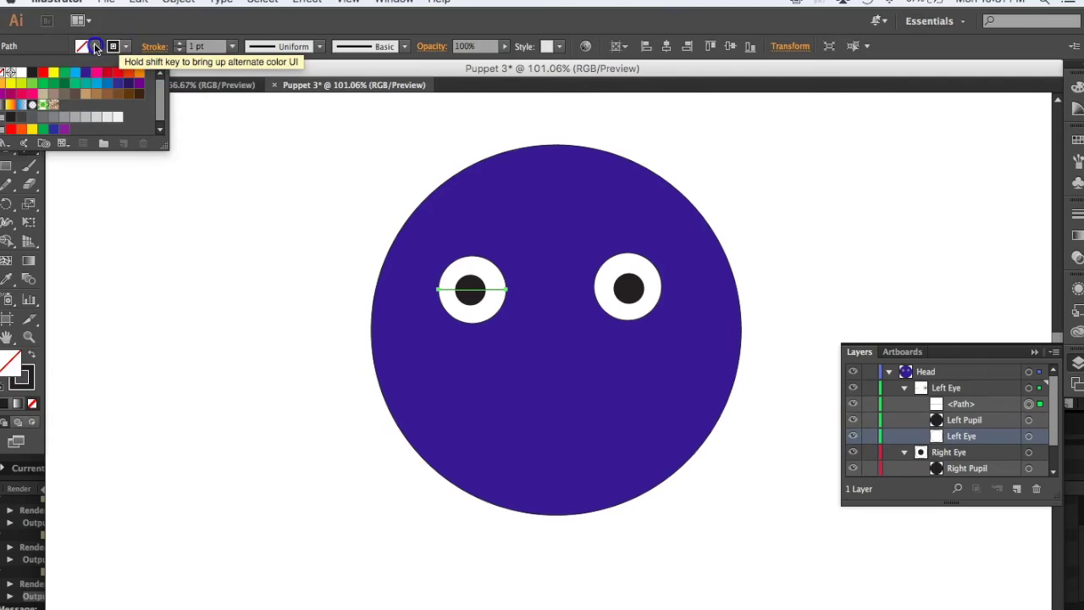
click(31, 72)
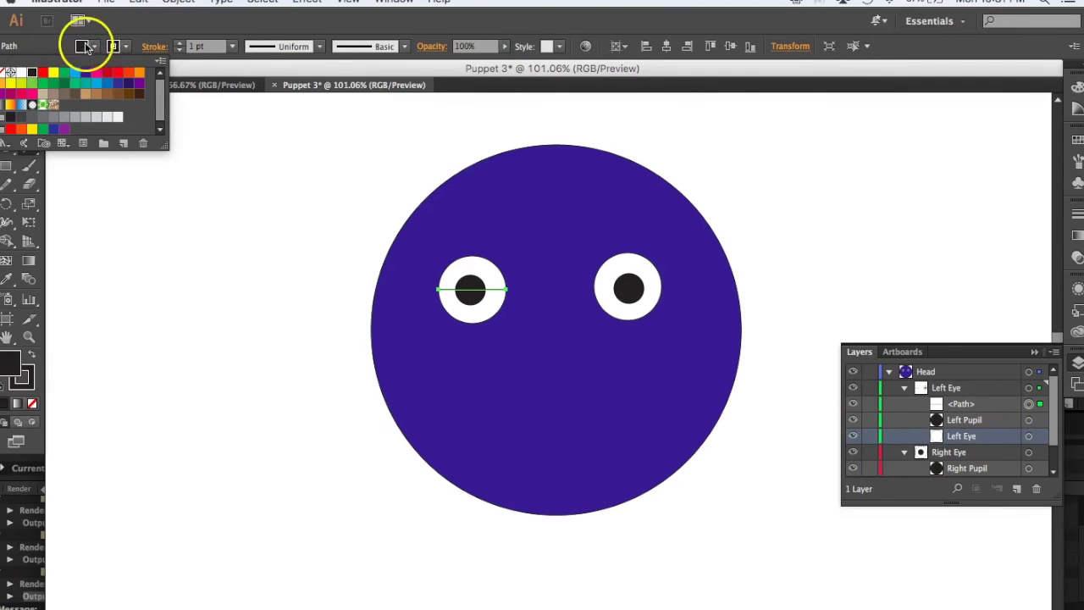
click(179, 48)
click(180, 49)
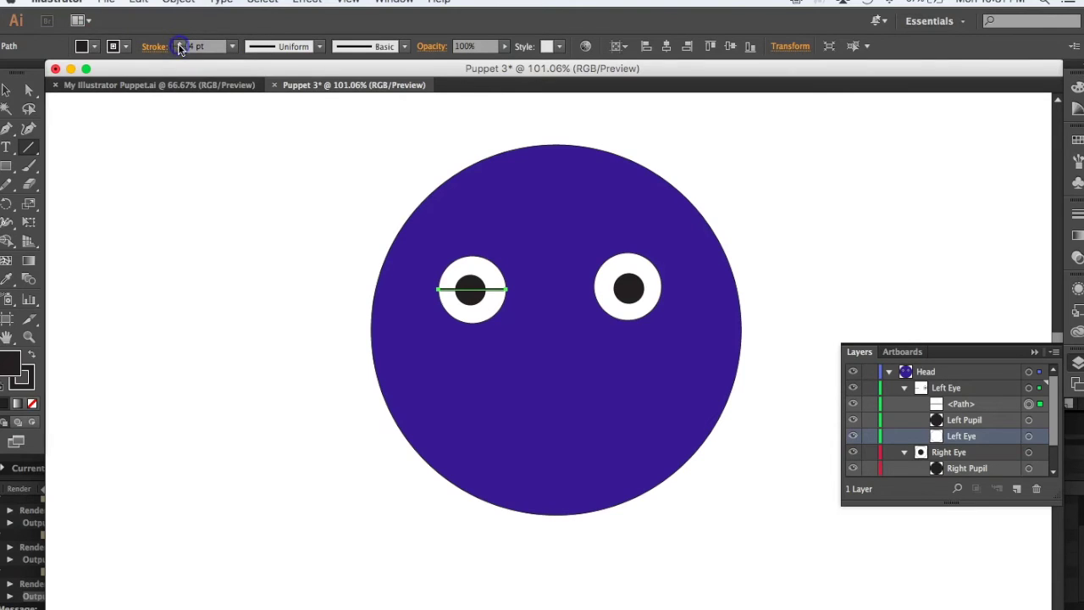
click(5, 90)
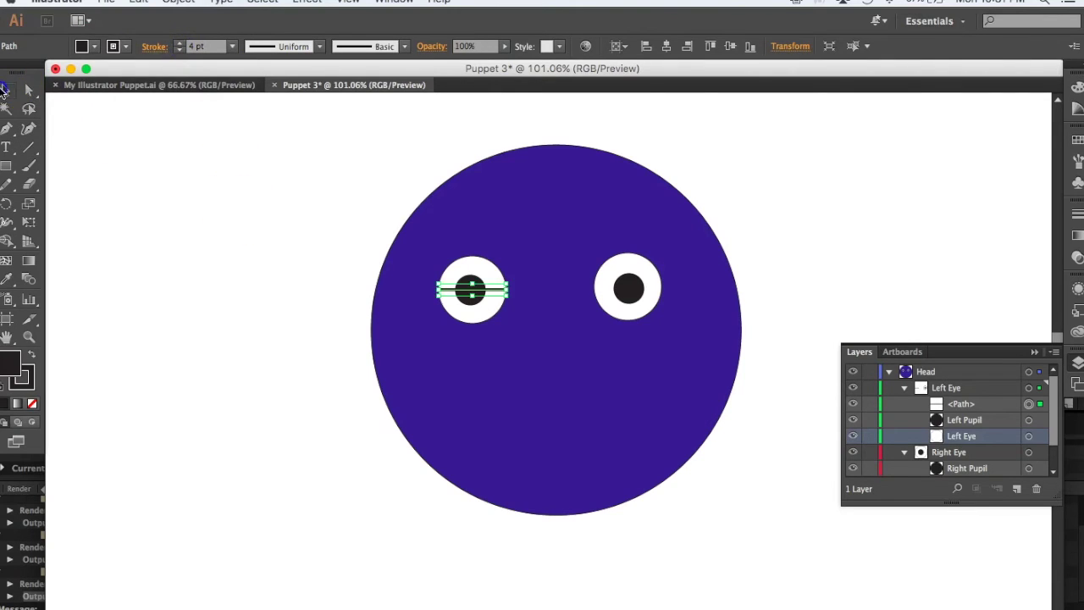
click(260, 238)
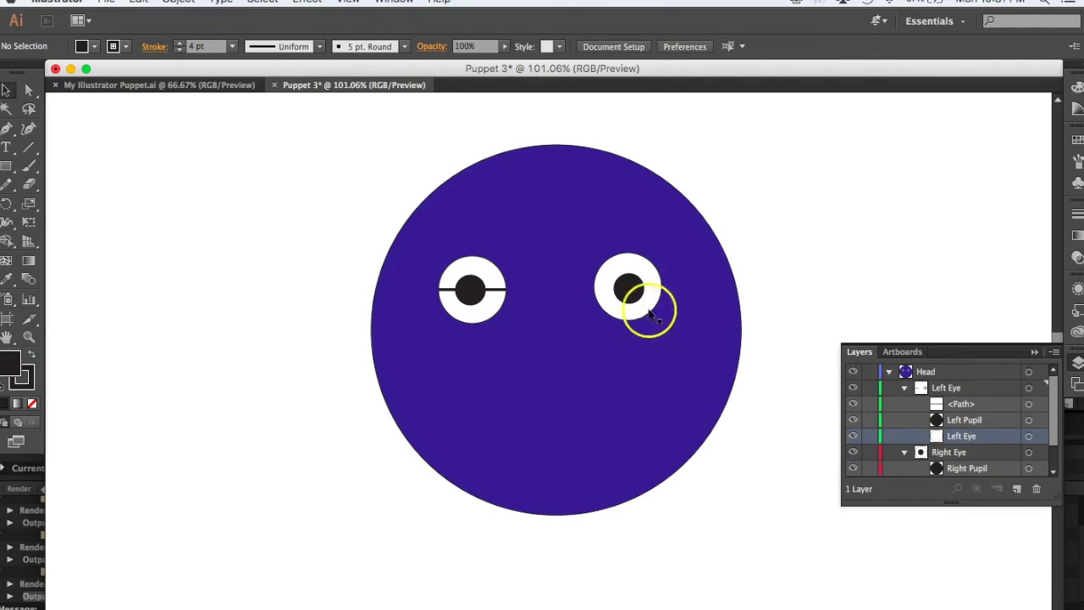
Move the line's path from the Left Eye sublayer into the Right Eye sublayer, directly above Right Pupil
scroll(977, 451, down, 2)
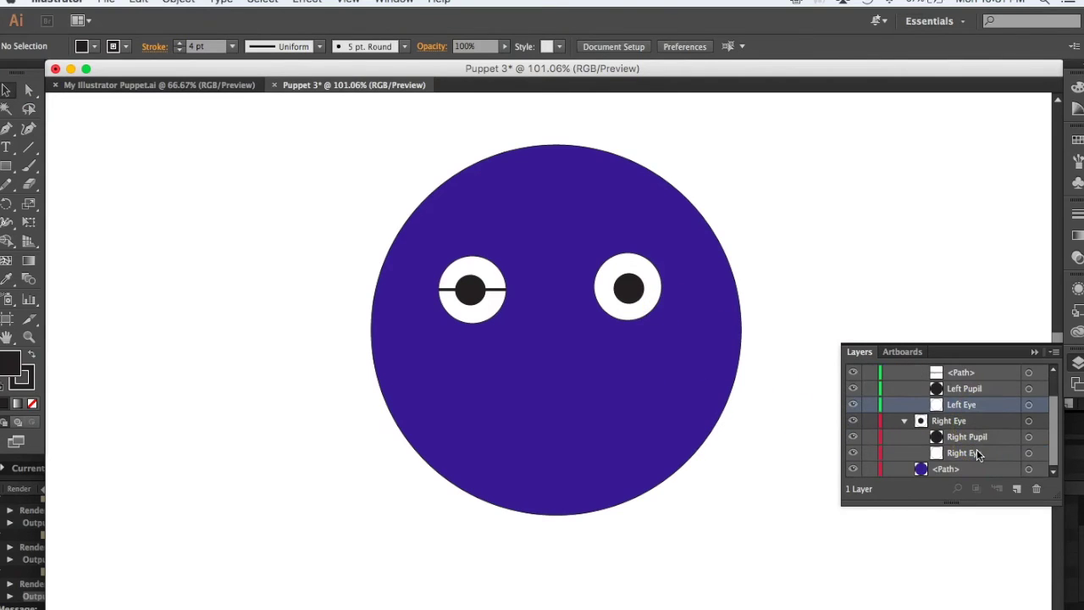
drag(978, 455, 954, 406)
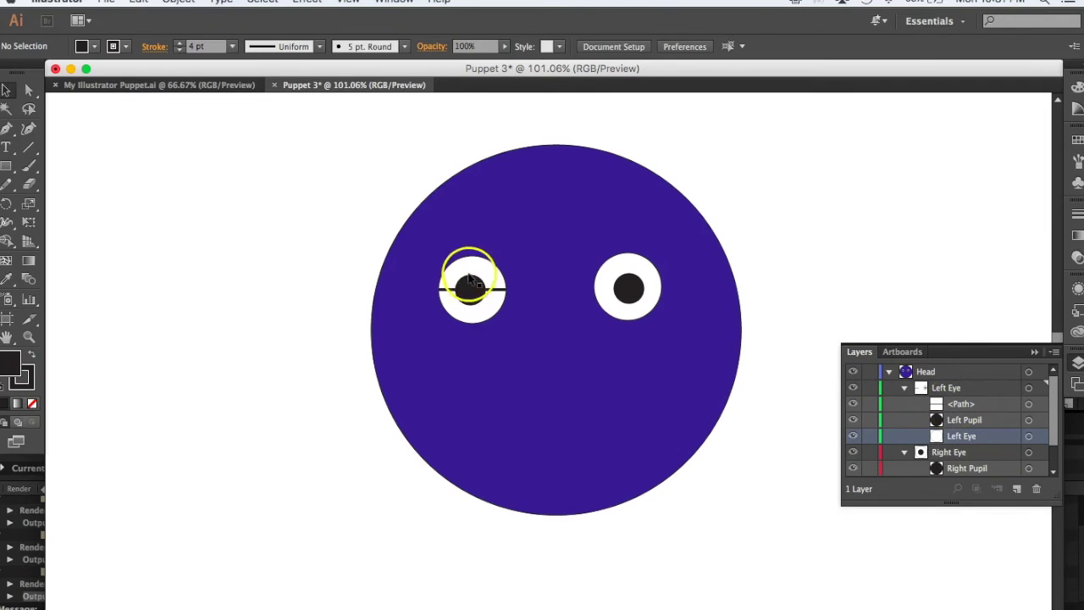
drag(962, 405, 953, 430)
click(953, 428)
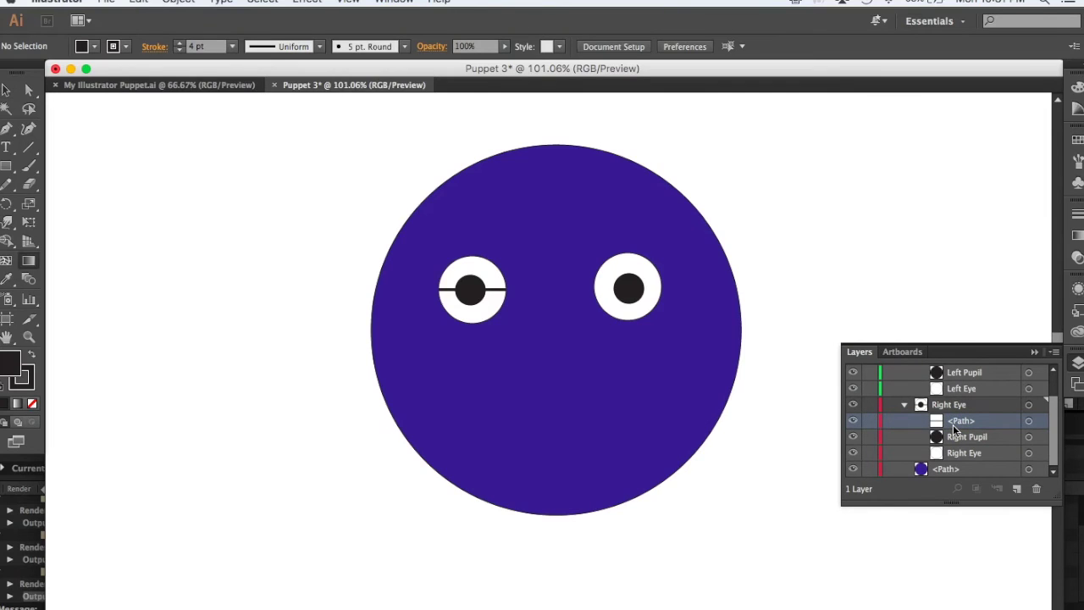
Rename the line's path inside the Right Eye sublayer as Right Blink
key(t)
double_click(953, 423)
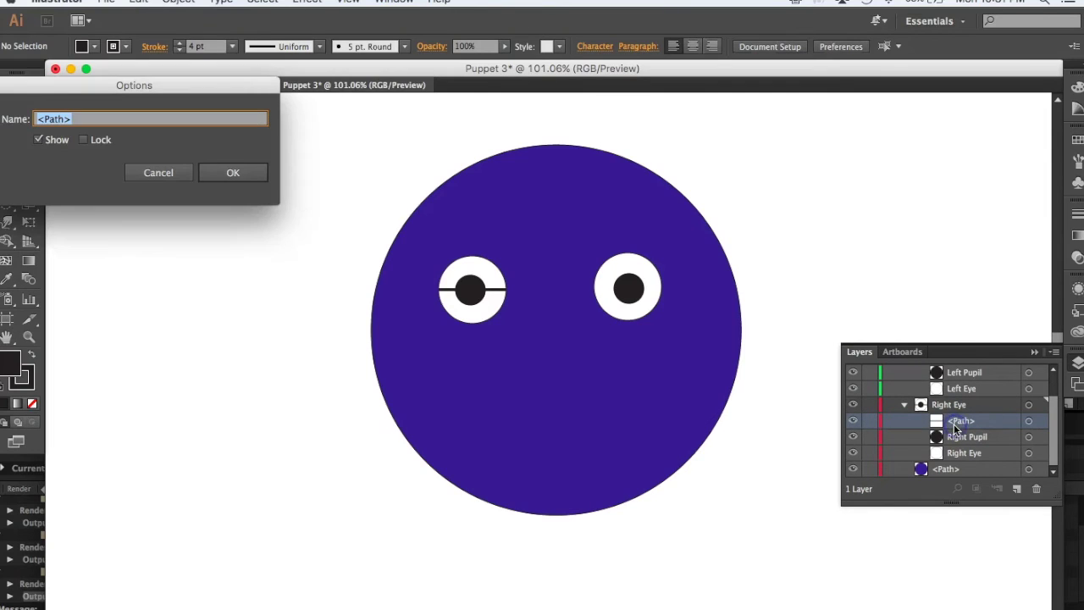
click(164, 175)
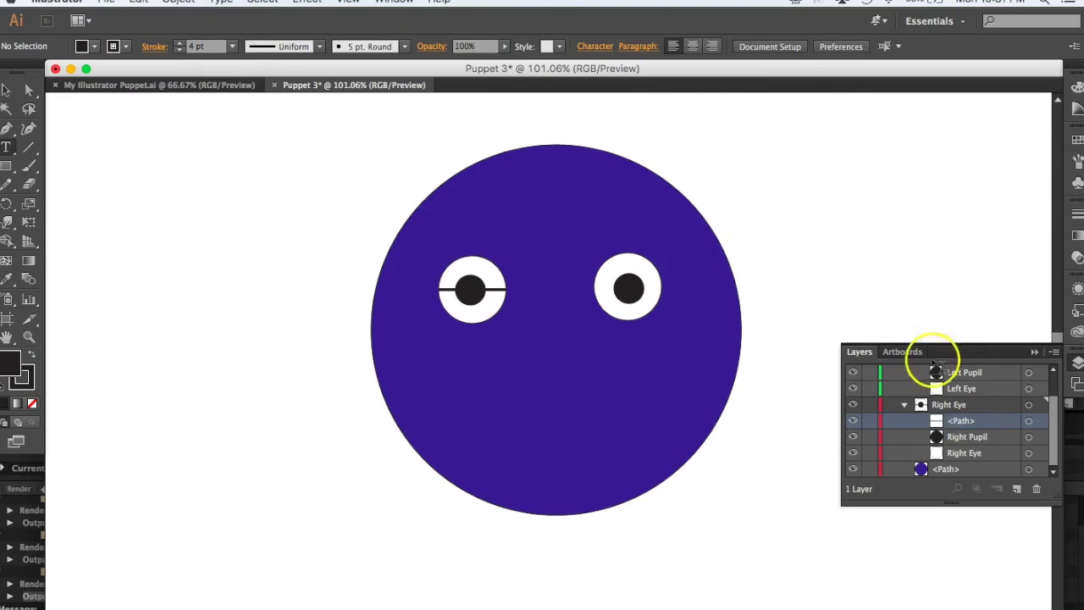
double_click(960, 420)
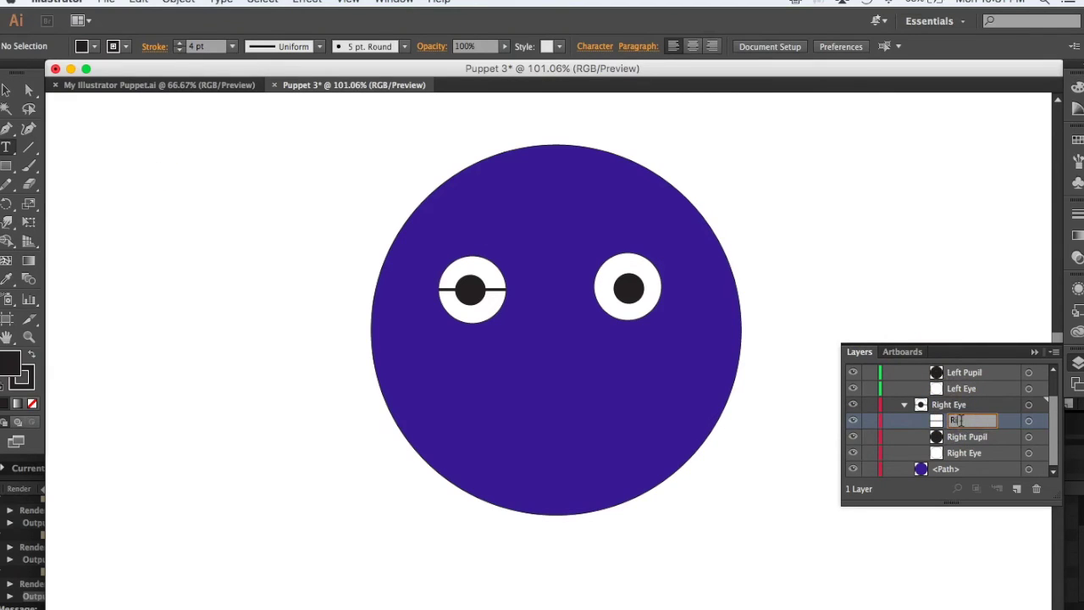
click(976, 430)
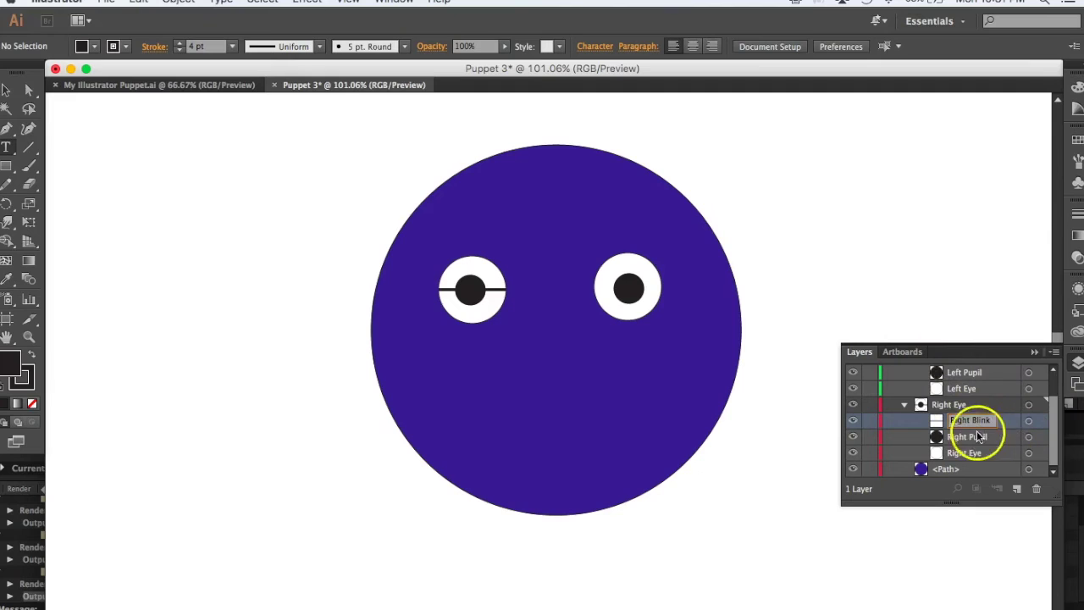
Duplicate the Right Blink line onto the other eye so it crosses the left pupil's centre
click(6, 90)
click(465, 282)
scroll(497, 296, up, 1)
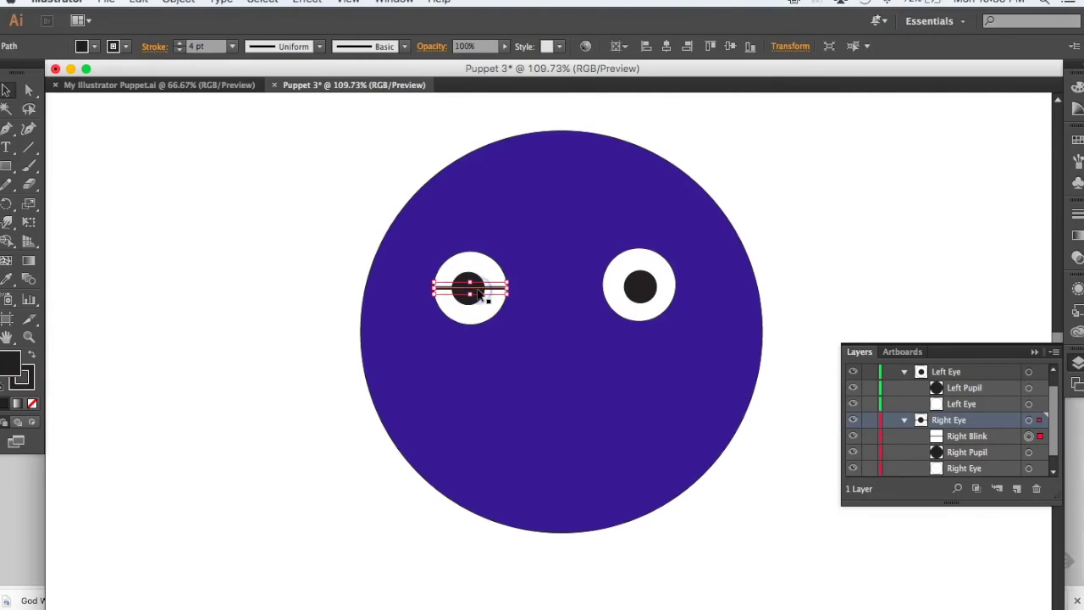
click(481, 292)
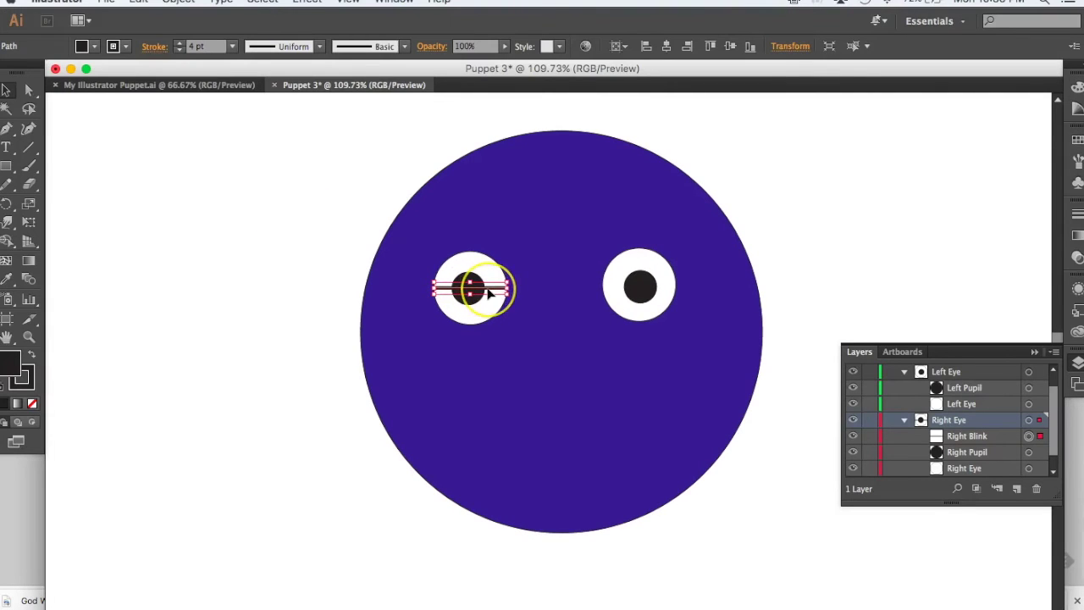
drag(489, 292, 658, 289)
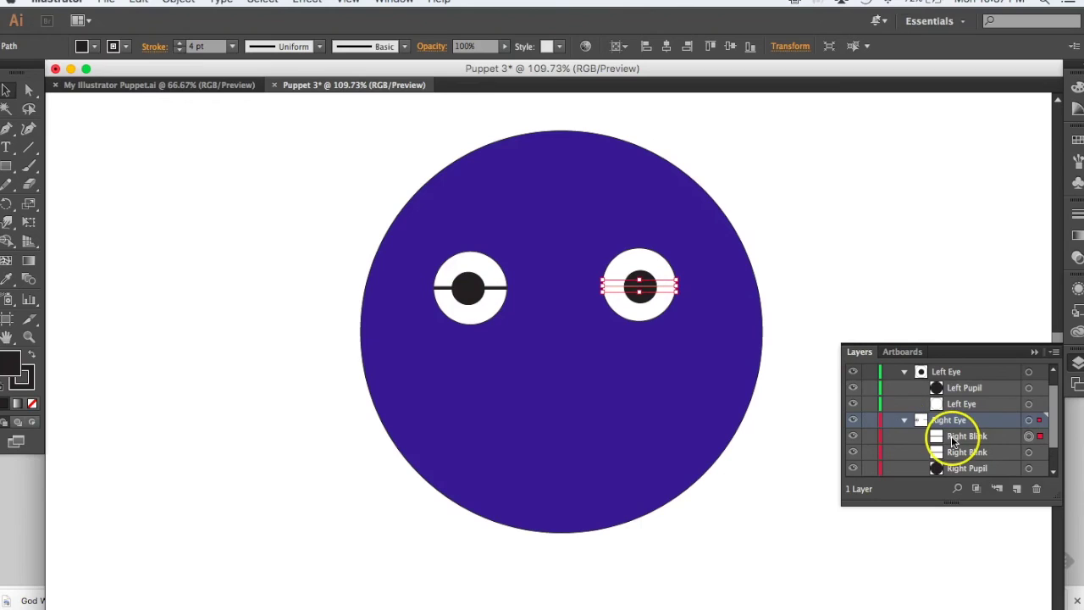
Move the duplicated line above Left Pupil in the Left Eye sublayer and rename it Left Blink
click(952, 437)
drag(951, 435, 957, 383)
double_click(953, 388)
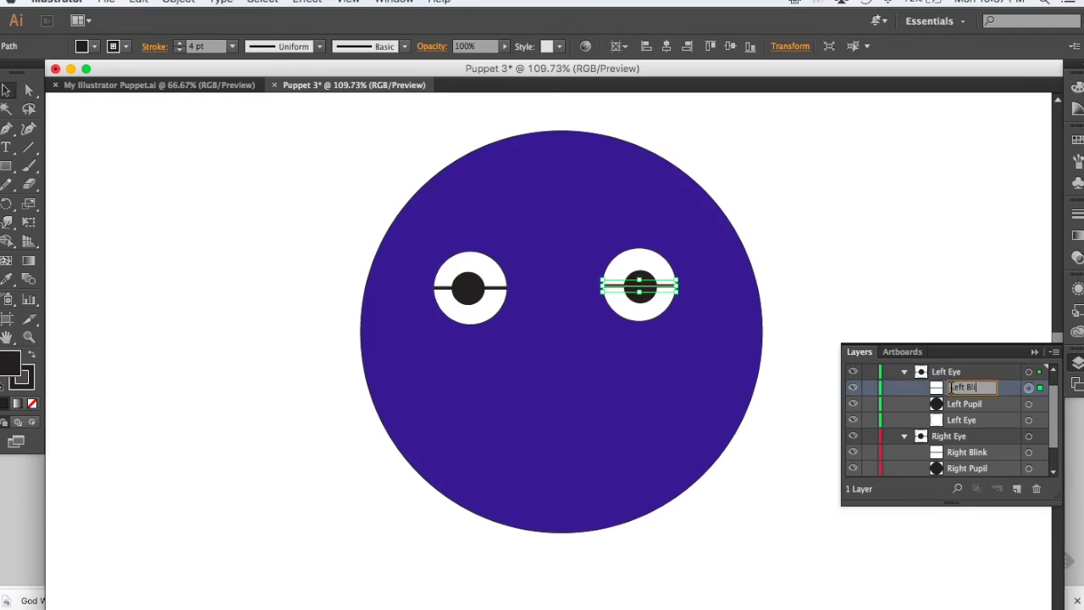
key(Return)
click(908, 396)
click(798, 242)
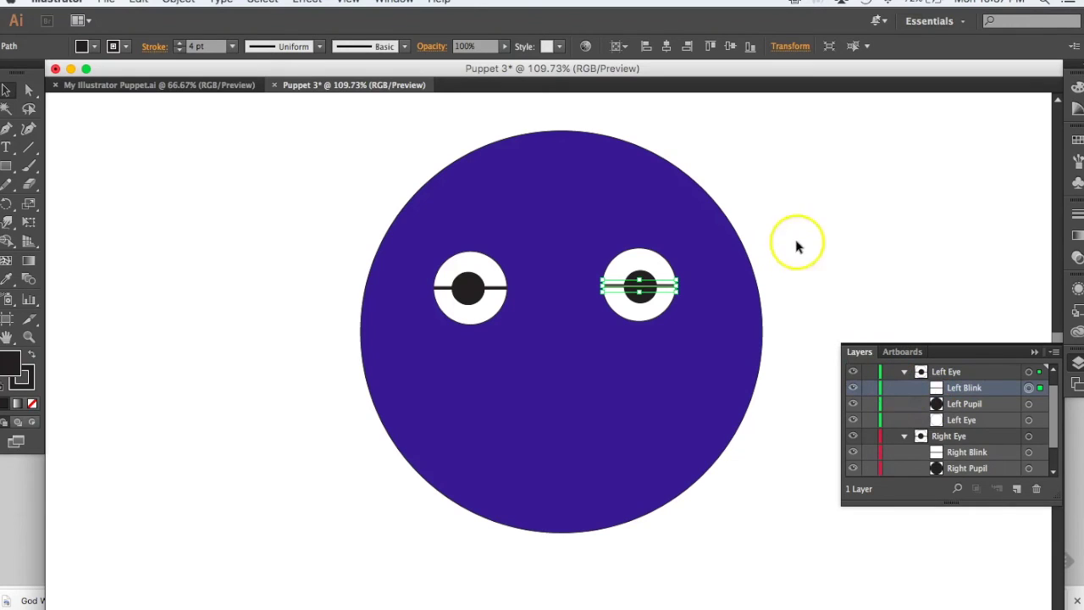
click(415, 138)
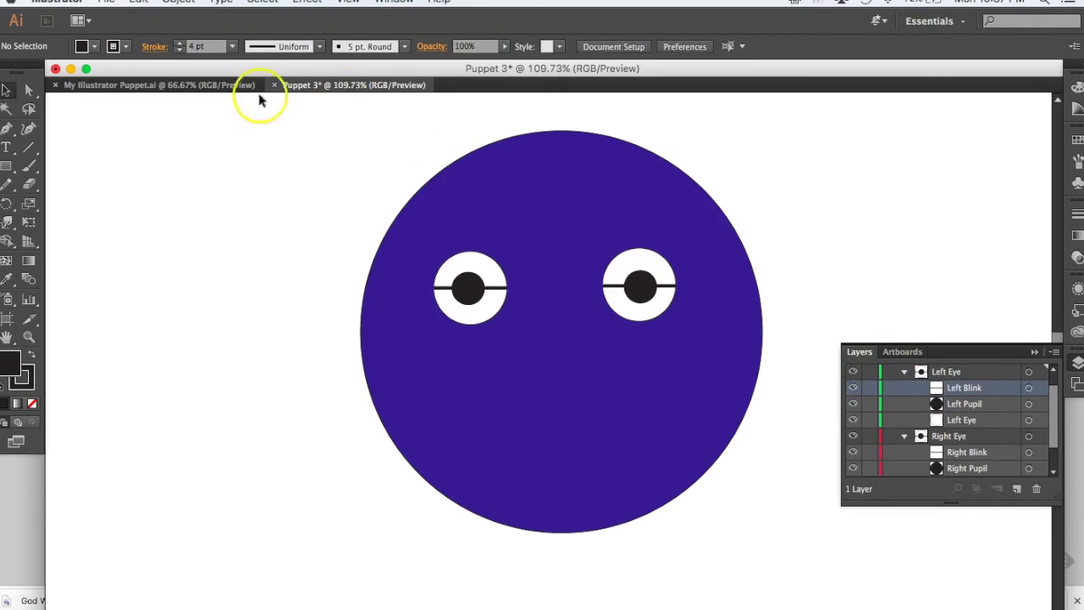
Save the document as Puppet 3.ai in the Ch Media folder, using the default Illustrator CC options
click(106, 2)
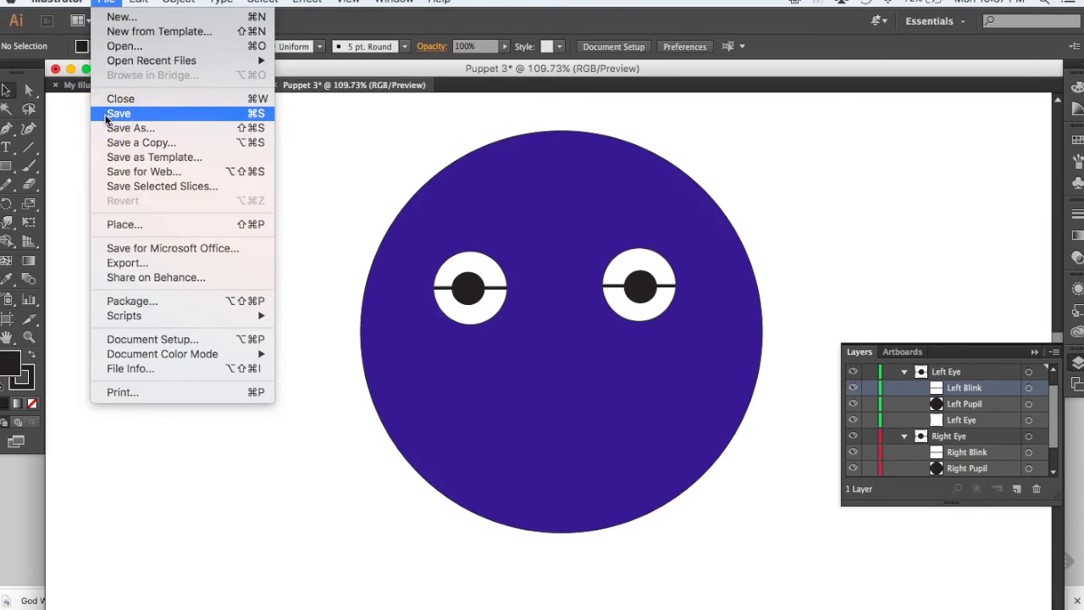
click(119, 114)
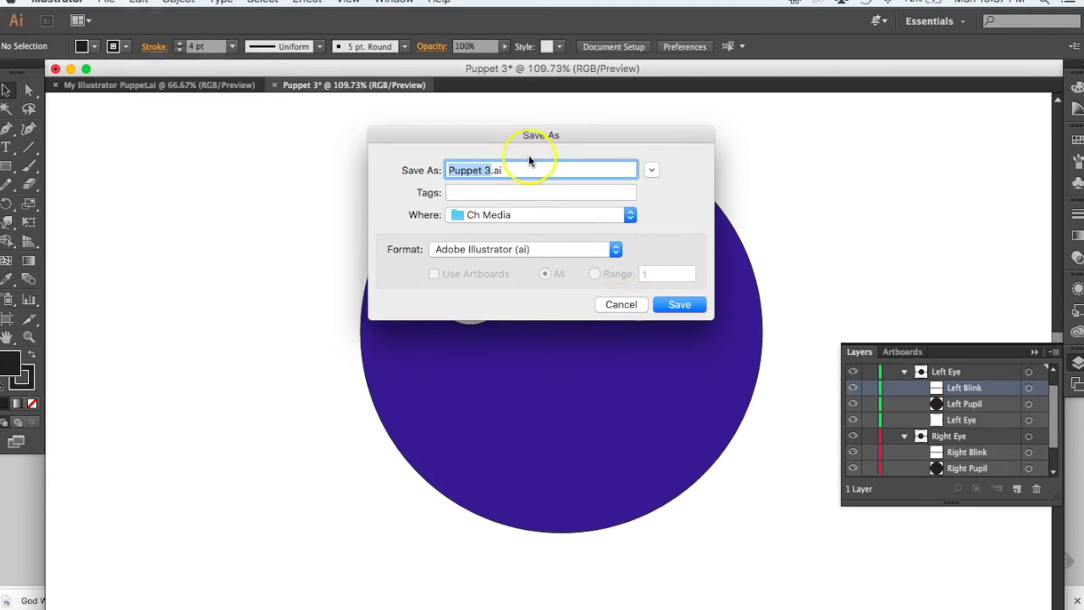
click(667, 305)
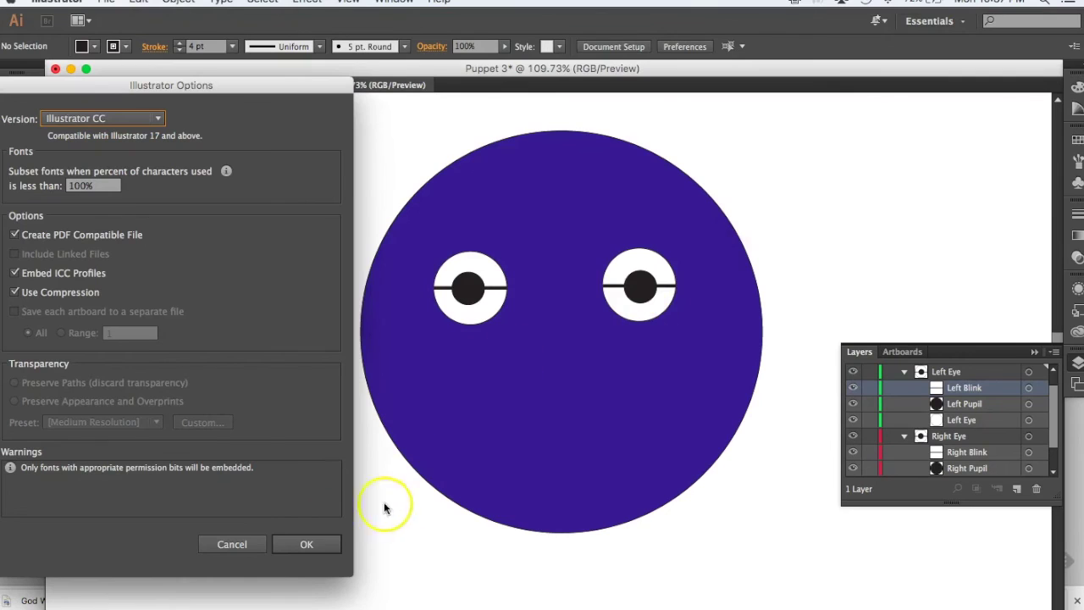
click(306, 545)
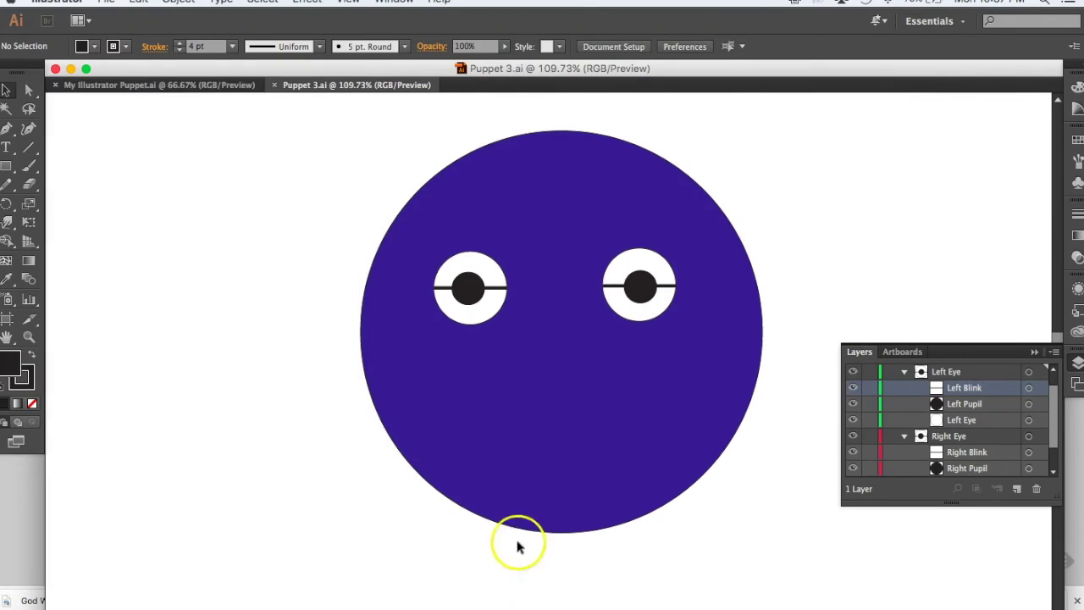
Switch to Adobe Character Animator, import Puppet 3.ai from the Ch Media folder and open the Puppet 3 puppet
click(581, 602)
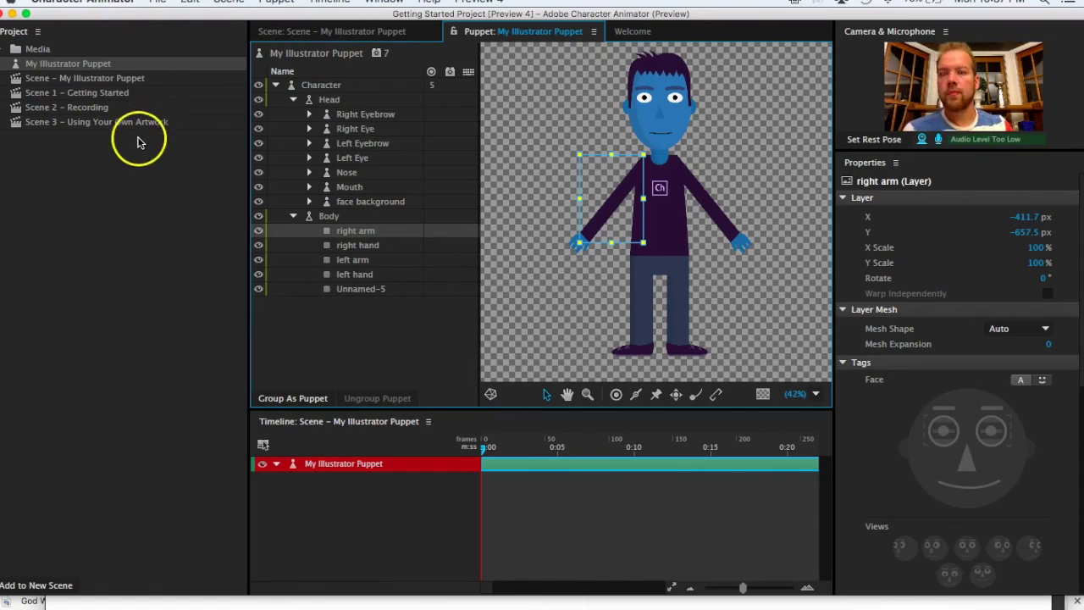
click(157, 2)
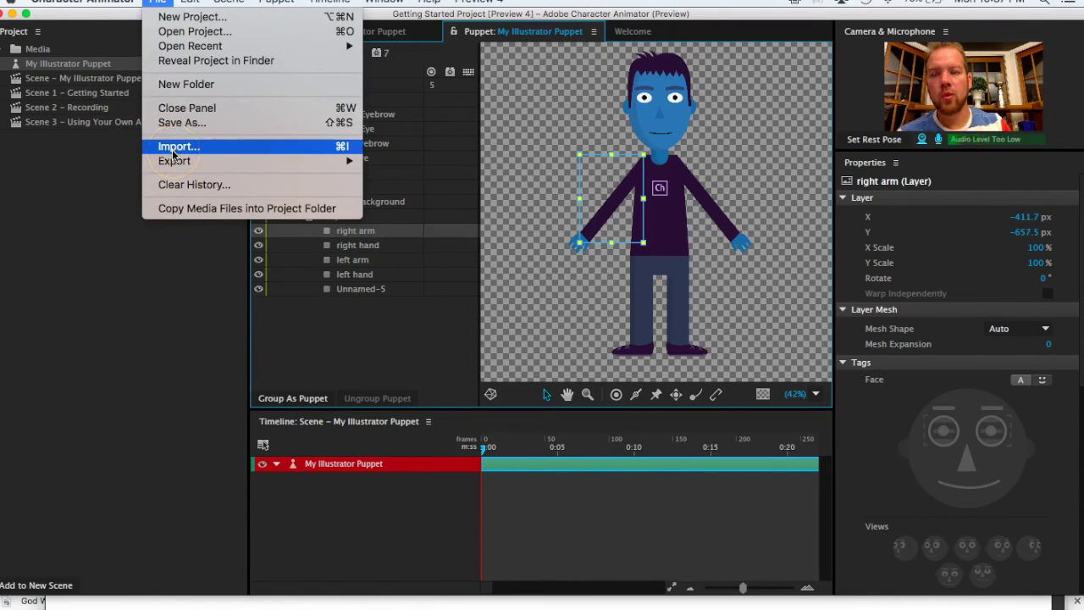
click(278, 303)
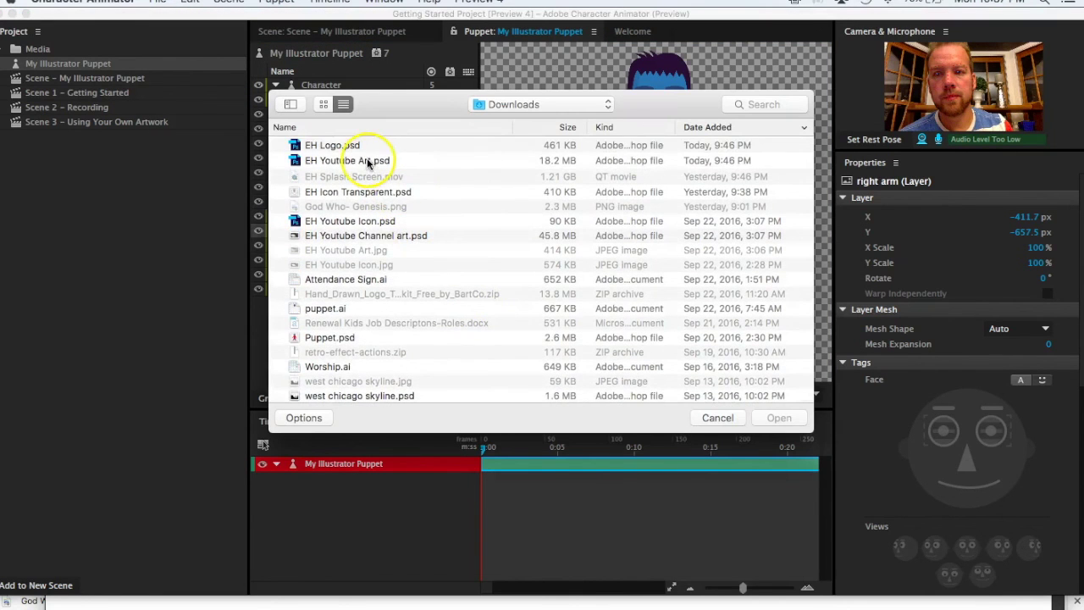
click(603, 104)
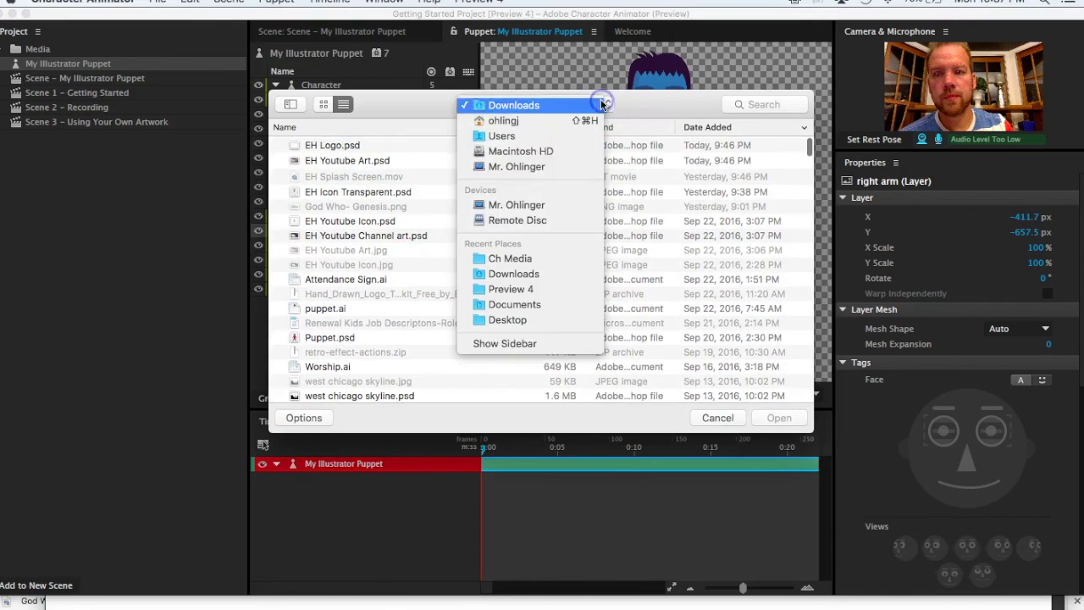
click(502, 259)
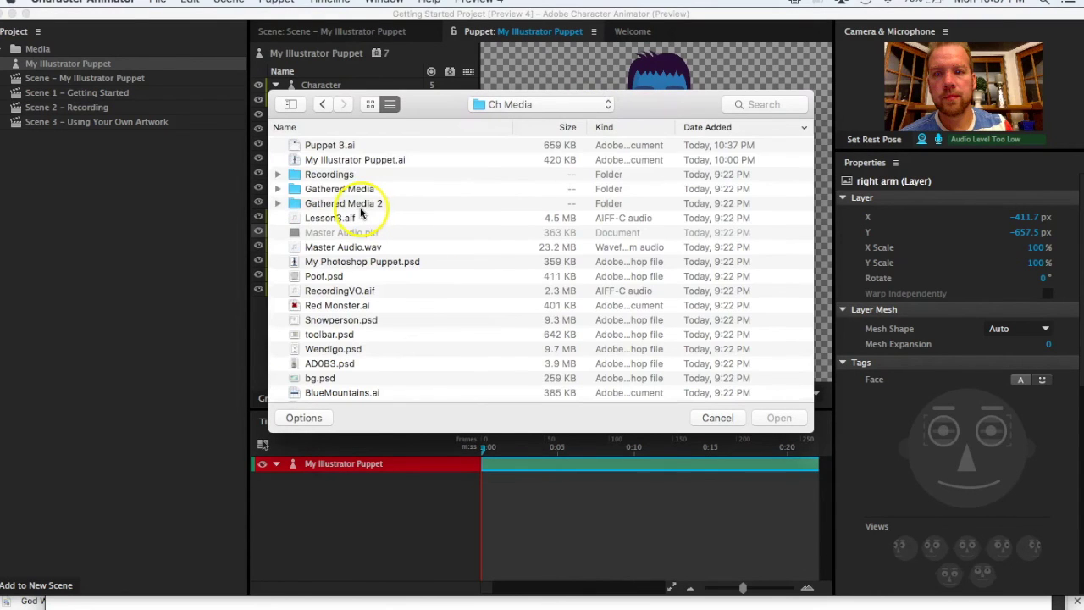
click(318, 144)
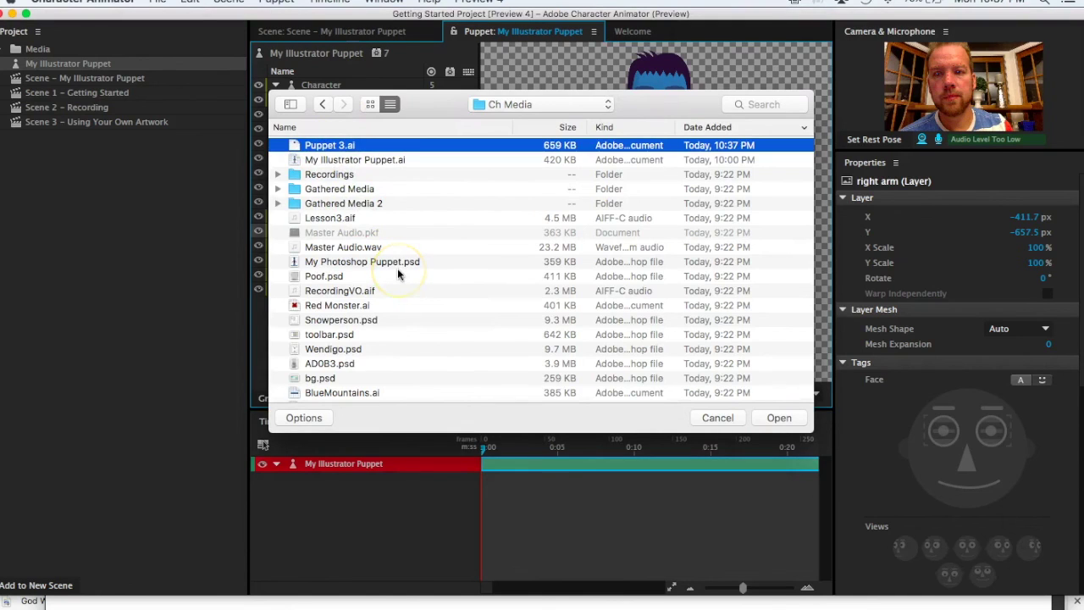
key(Return)
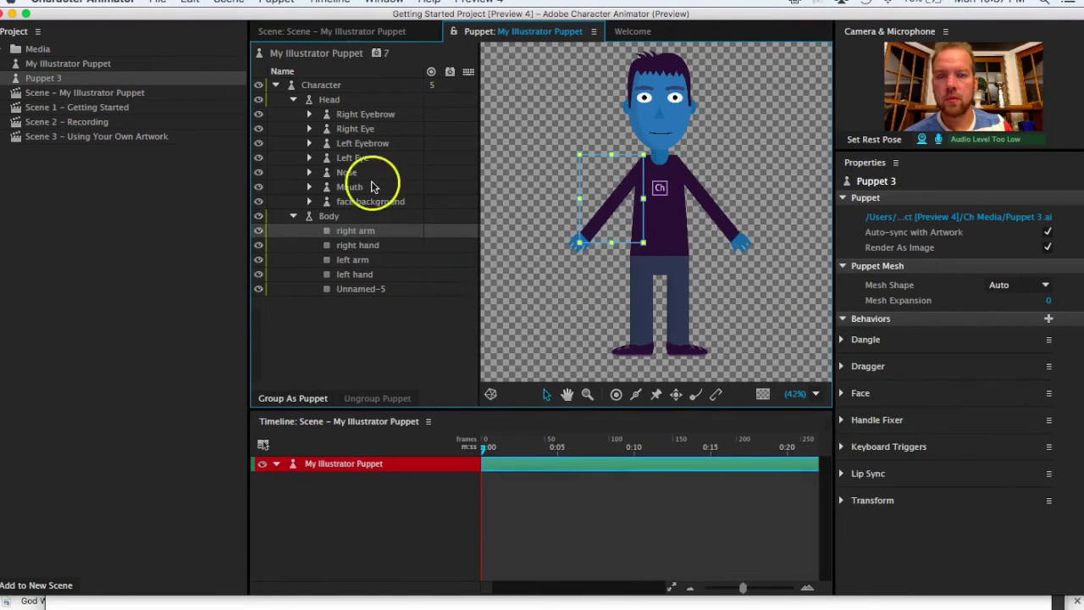
double_click(41, 78)
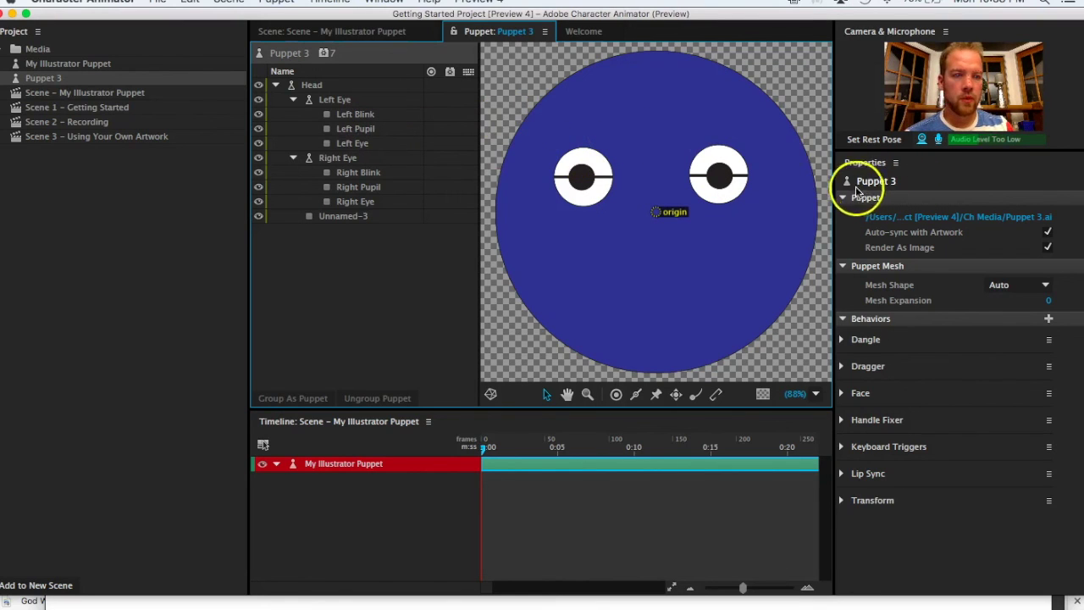
Examine the puppet's Face behavior settings and the face tags assigned to the Left Eye group and Left Blink layer
click(840, 392)
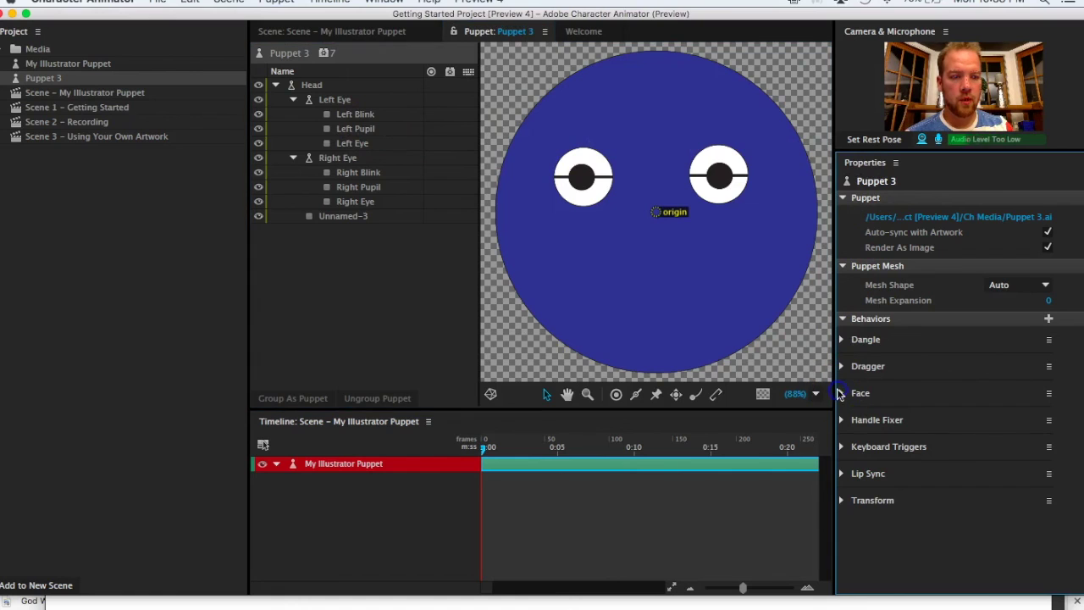
click(842, 393)
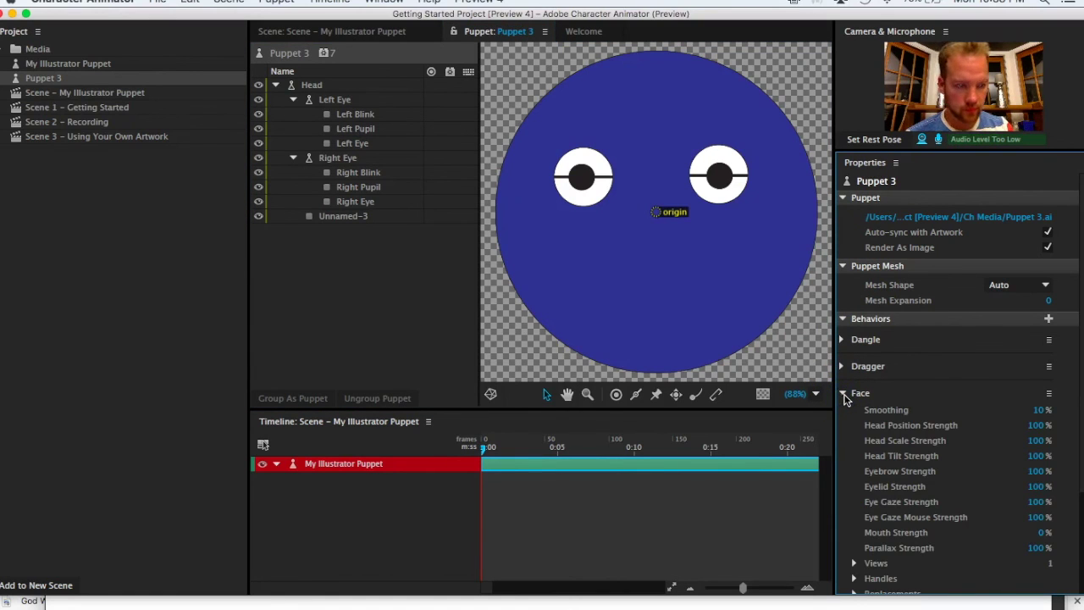
click(842, 394)
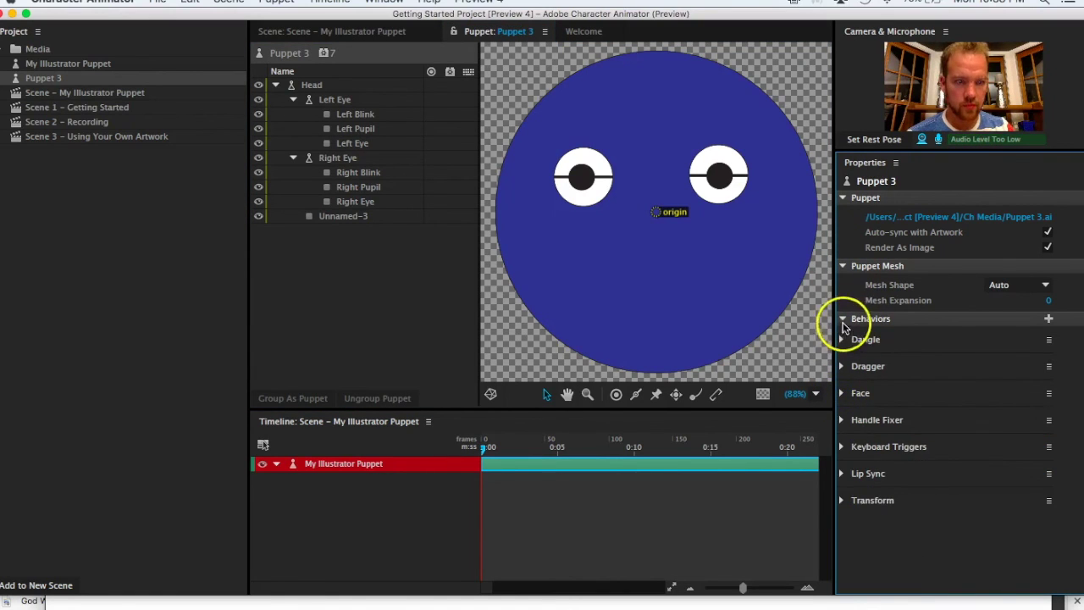
click(726, 180)
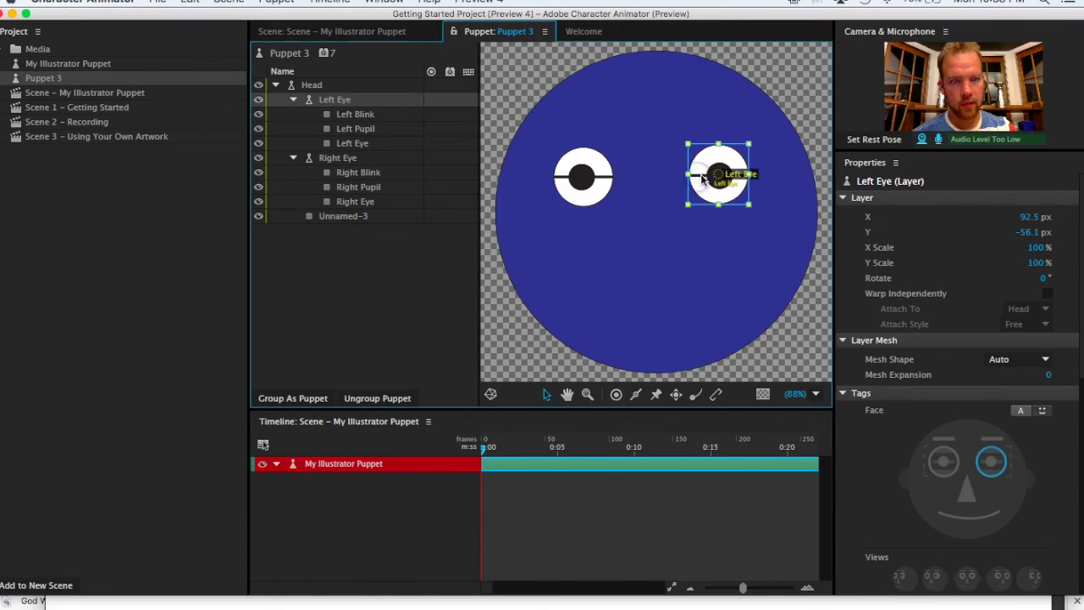
click(345, 116)
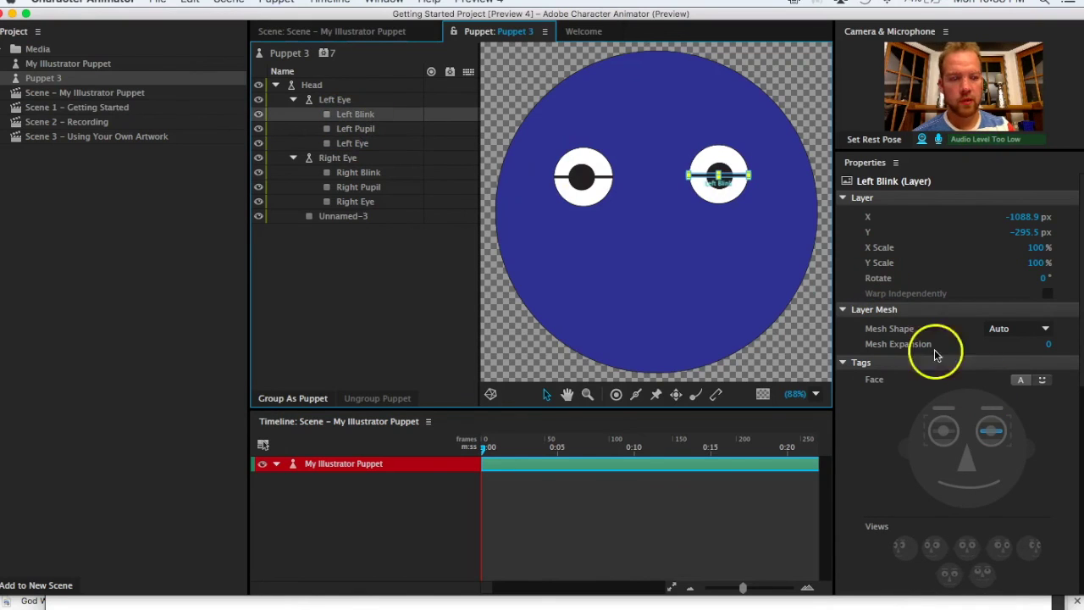
Check the face tag assigned to the Right Blink layer, and add Puppet 3 to a new scene
mouse_move(1000, 432)
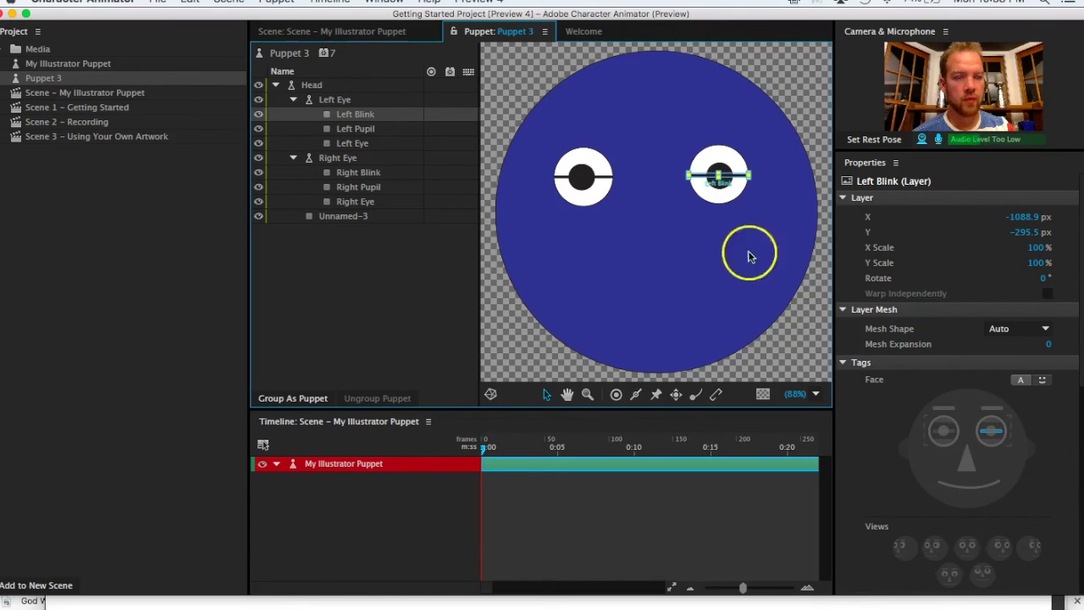
click(353, 172)
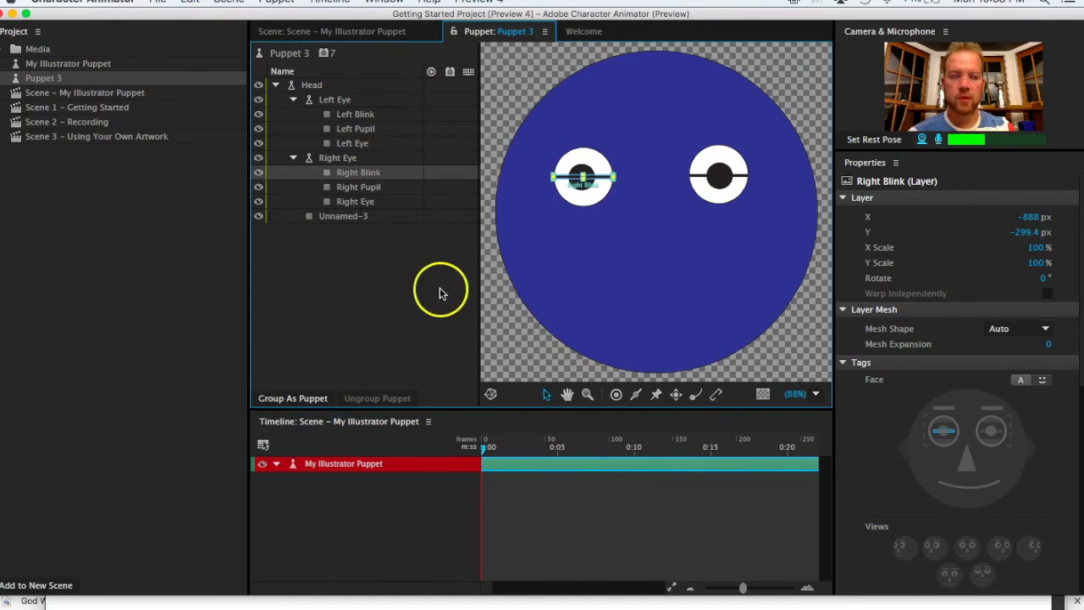
click(40, 585)
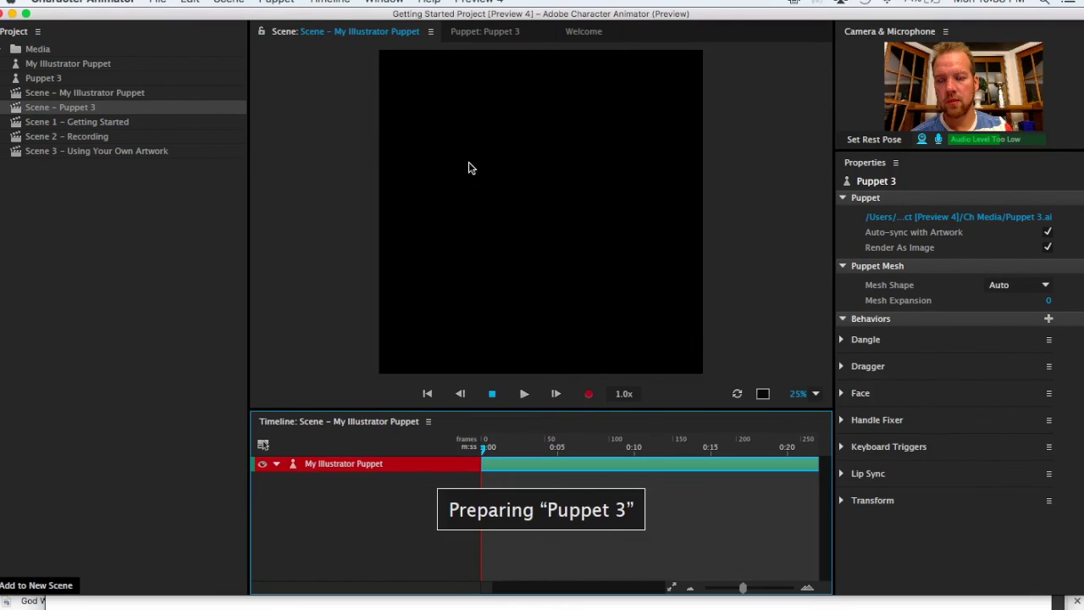
click(495, 181)
click(547, 191)
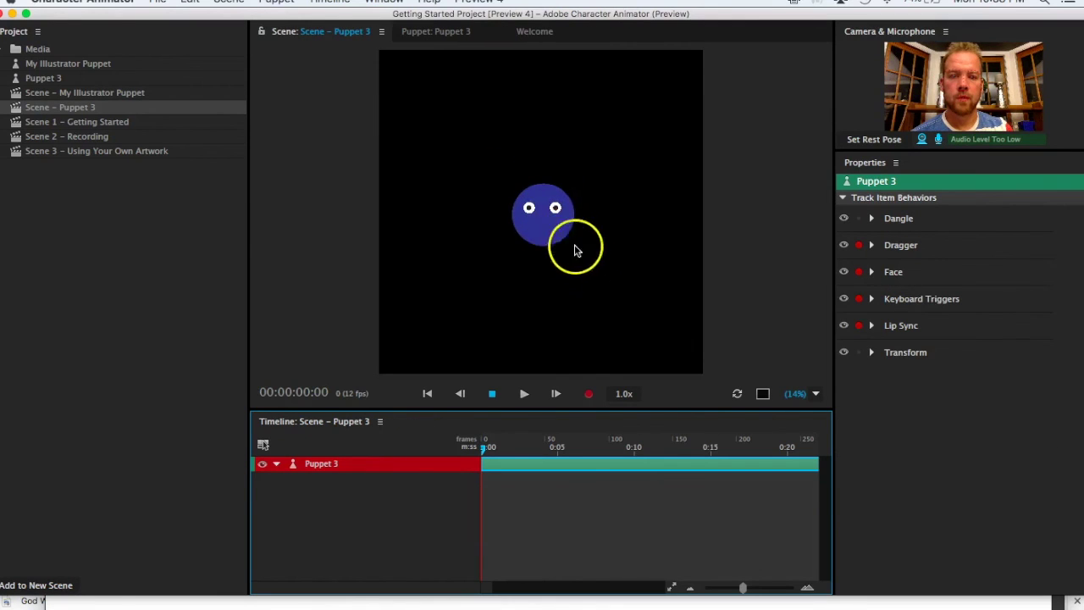
Set the rest pose for the camera tracking and zoom the Puppet 3 scene to 50%
click(870, 140)
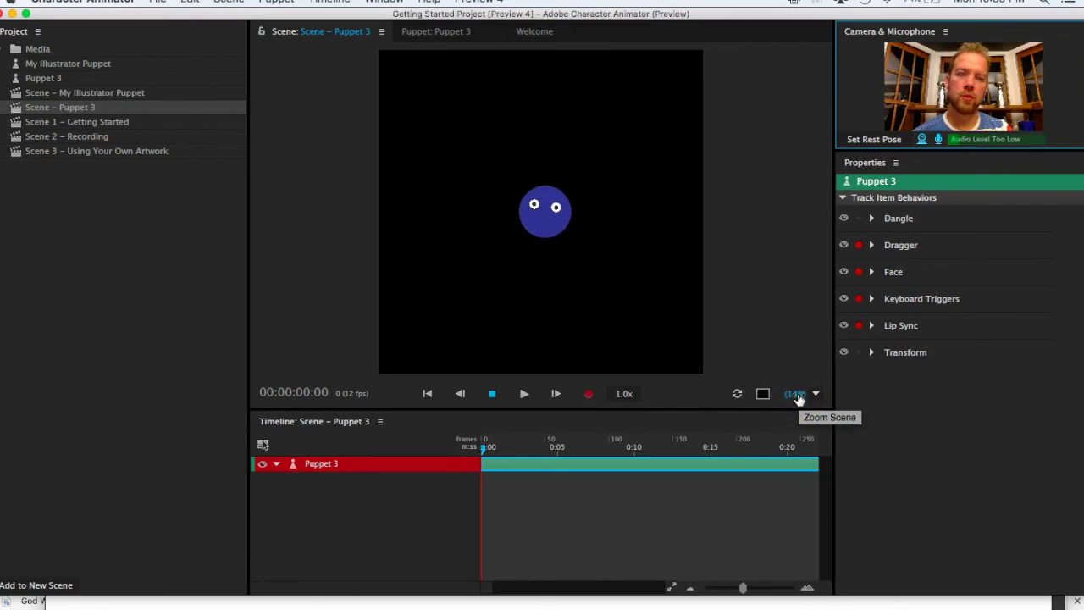
click(796, 394)
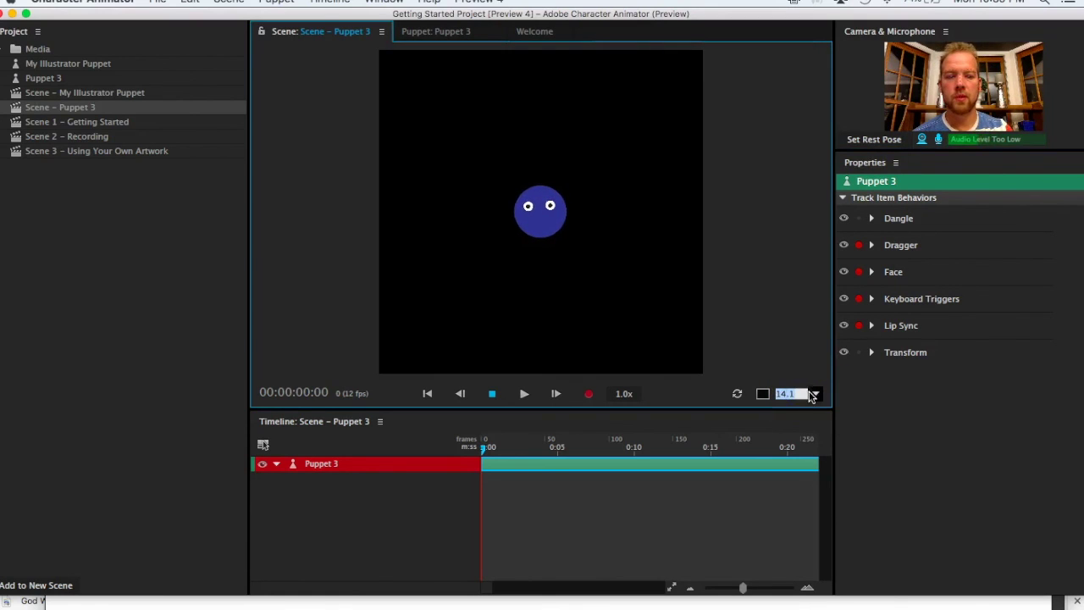
click(813, 395)
click(834, 505)
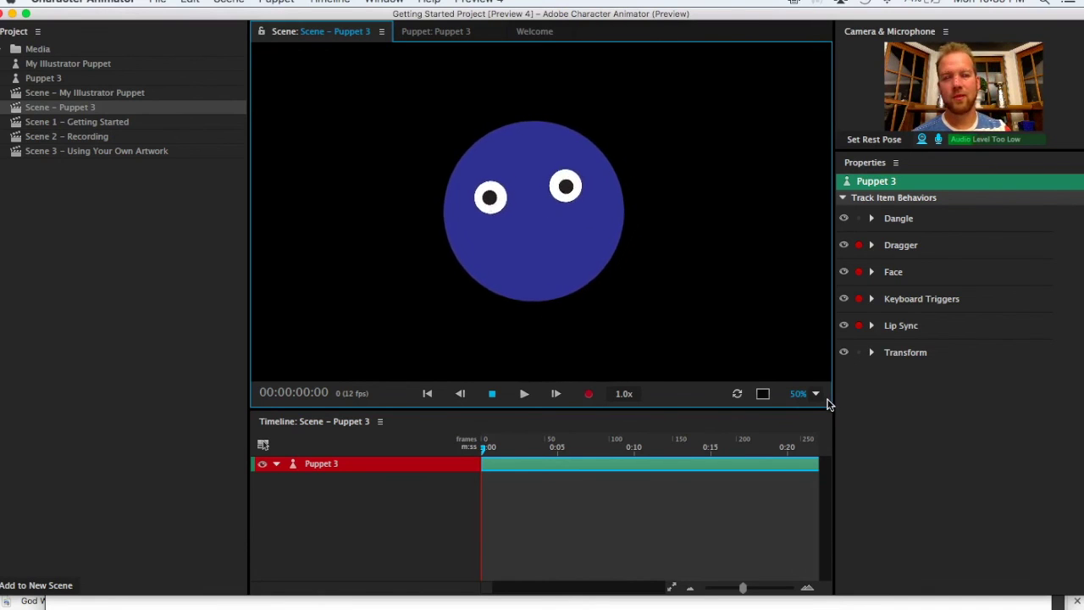
click(774, 362)
click(755, 318)
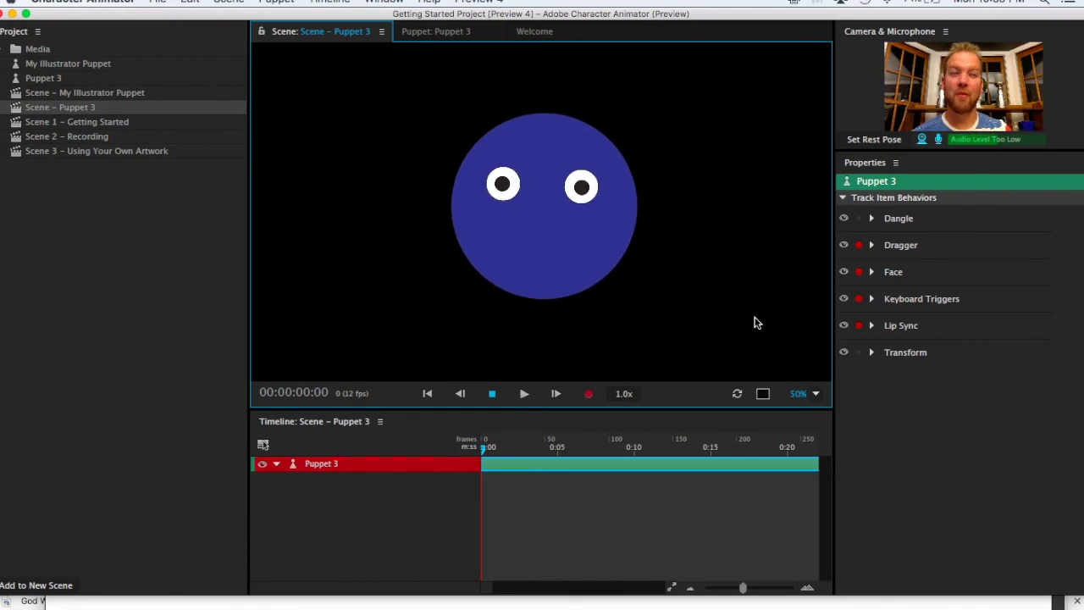
click(741, 288)
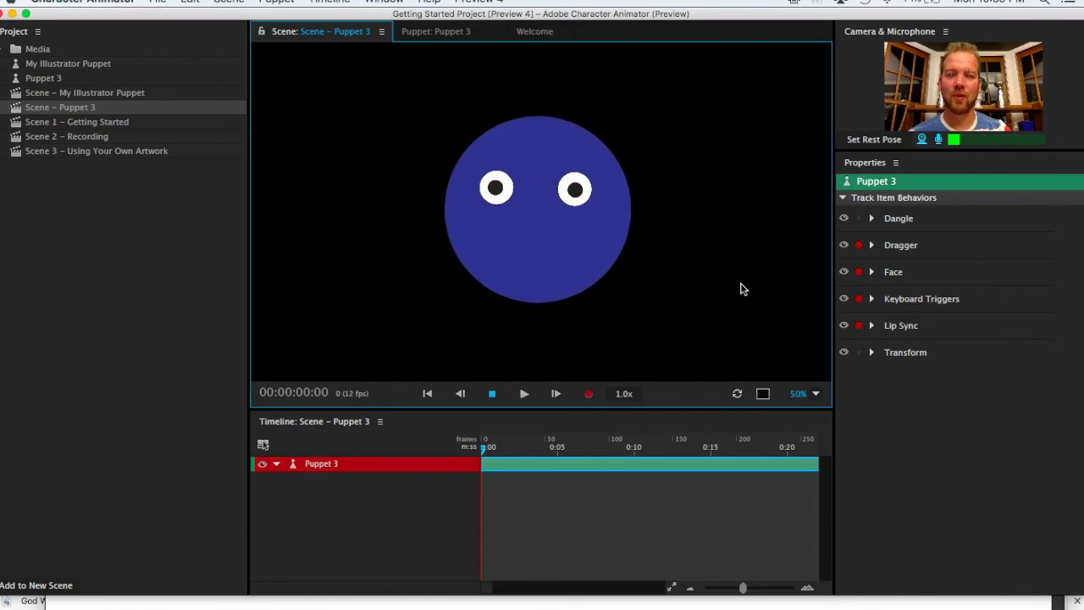
click(192, 292)
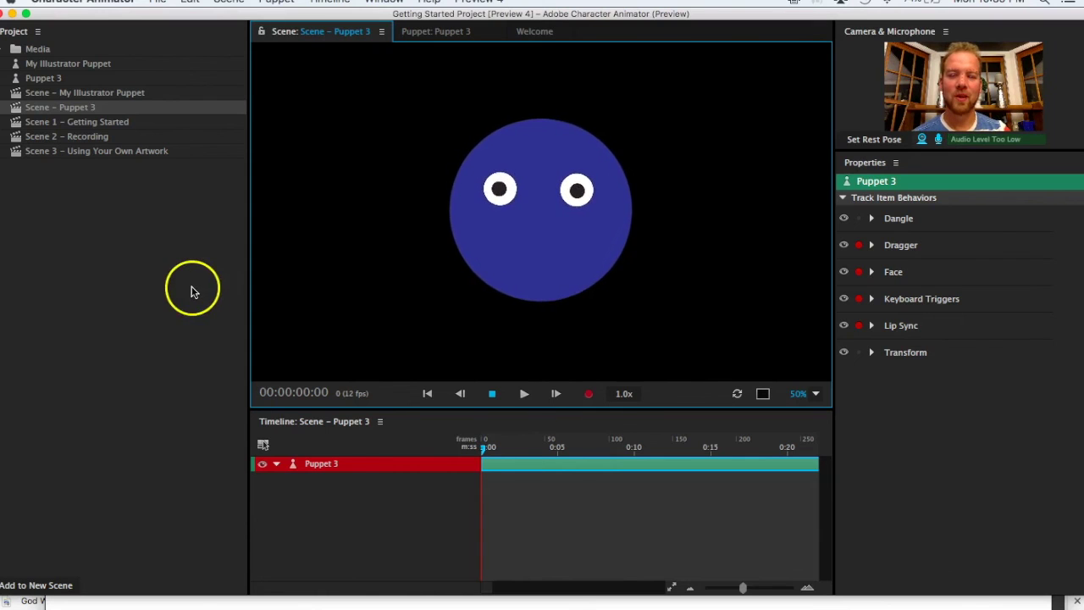
click(331, 250)
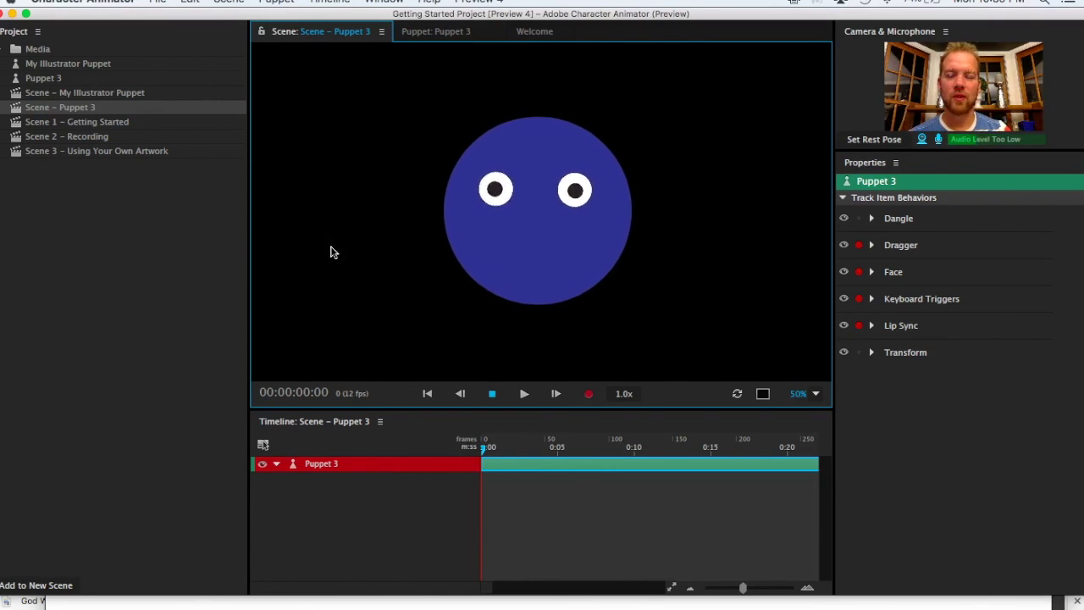